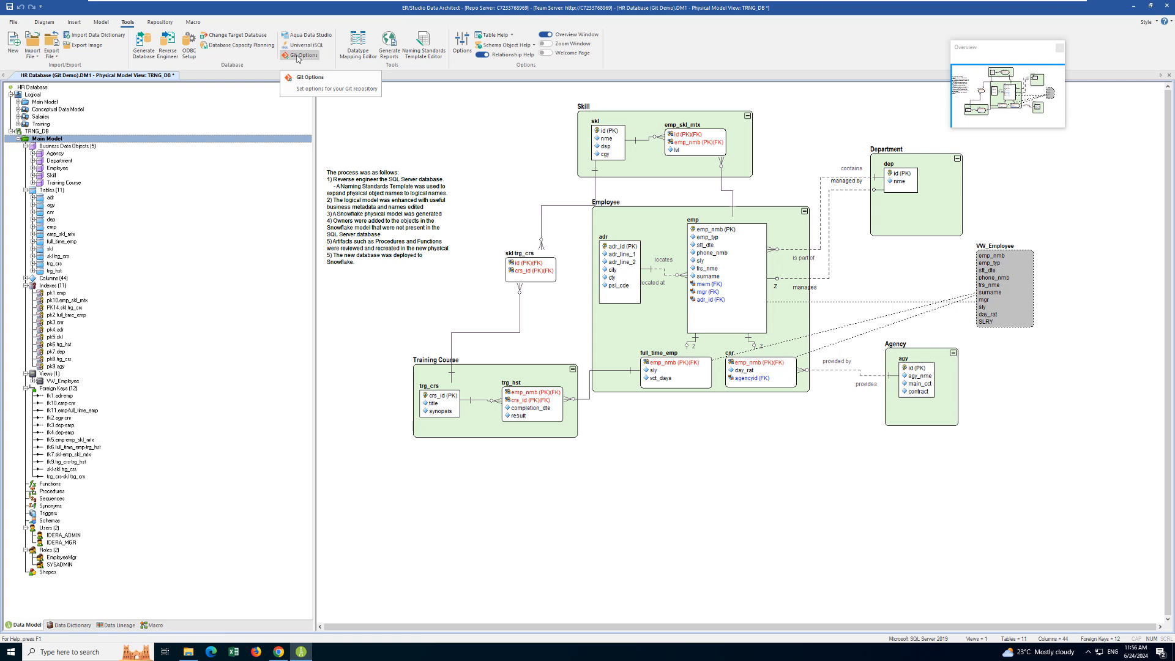
Review the Git integration settings, including the server URL and local repository location, without changing them.
{"action": "left_click", "coordinate": [298, 56]}
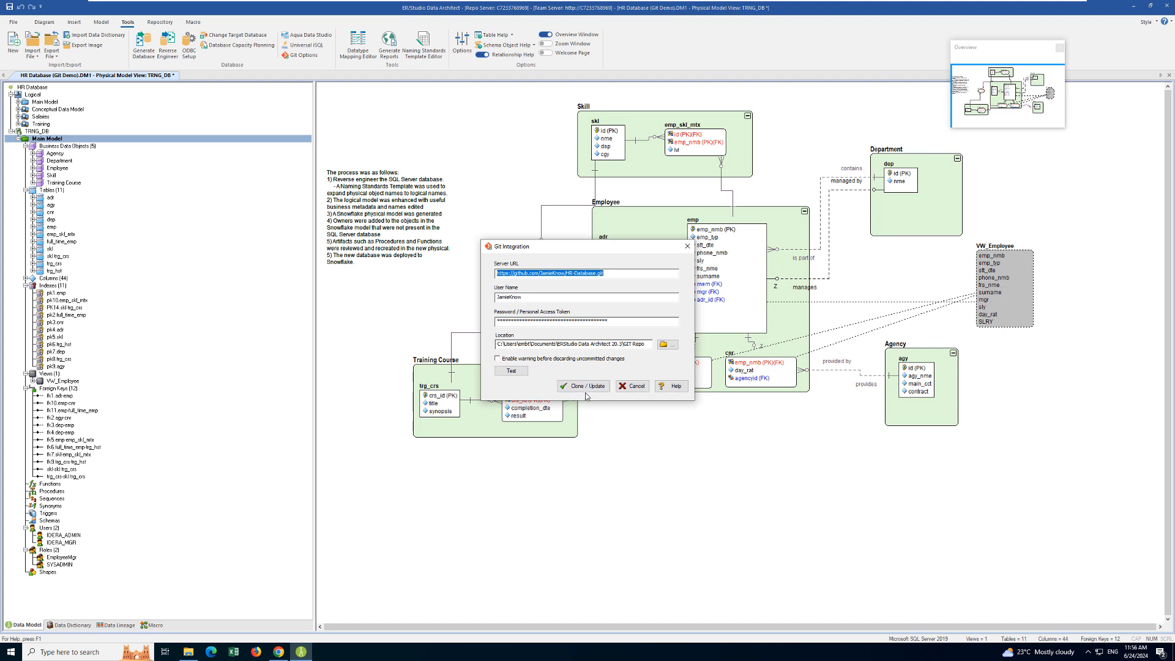
{"action": "left_click", "coordinate": [632, 386]}
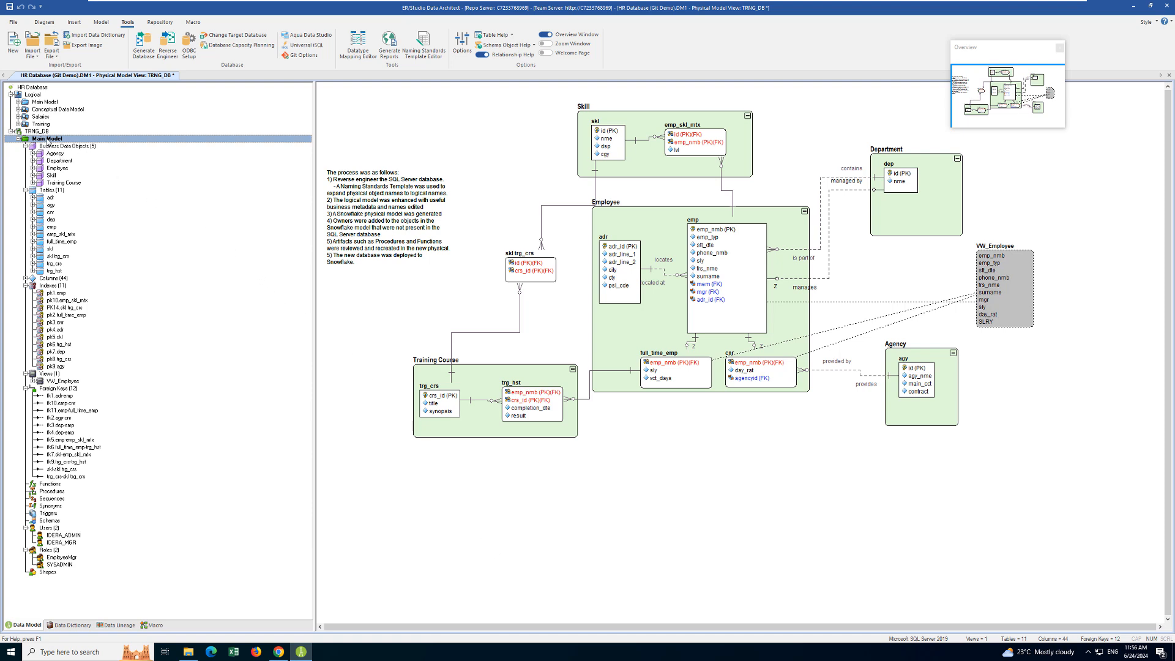
Set up DDL generation for the TRNG_DB physical model as TRNG_DB.sql to Git on branch main, with commit message "Version 1-0 First release".
{"action": "left_click", "coordinate": [144, 46]}
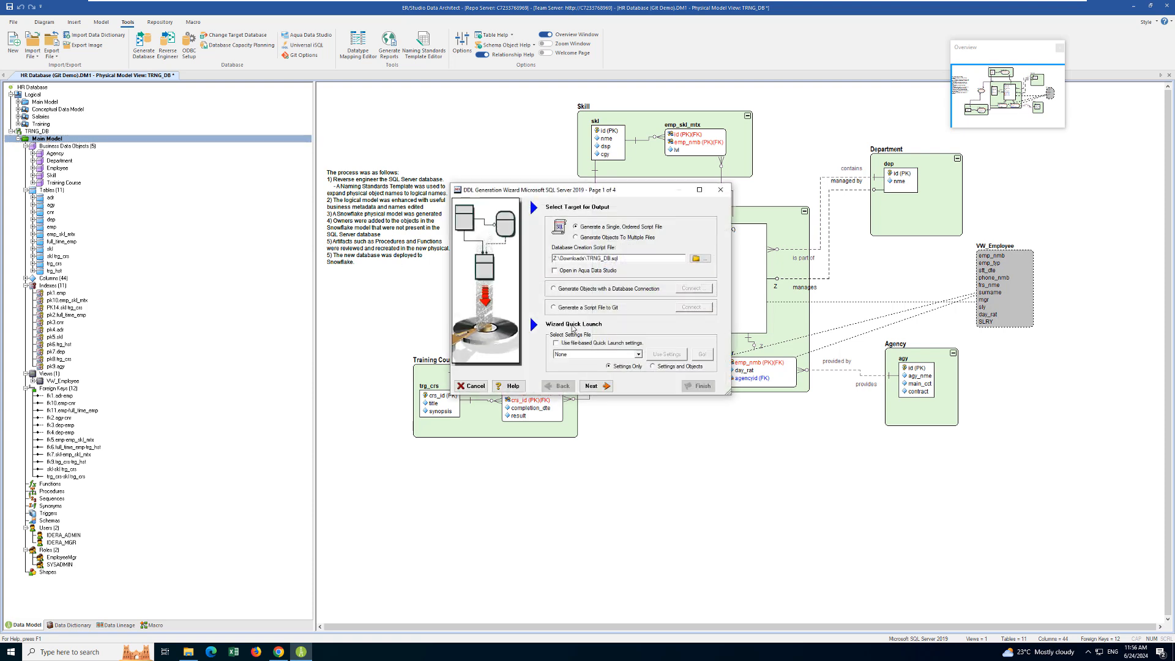
{"action": "left_click", "coordinate": [554, 308]}
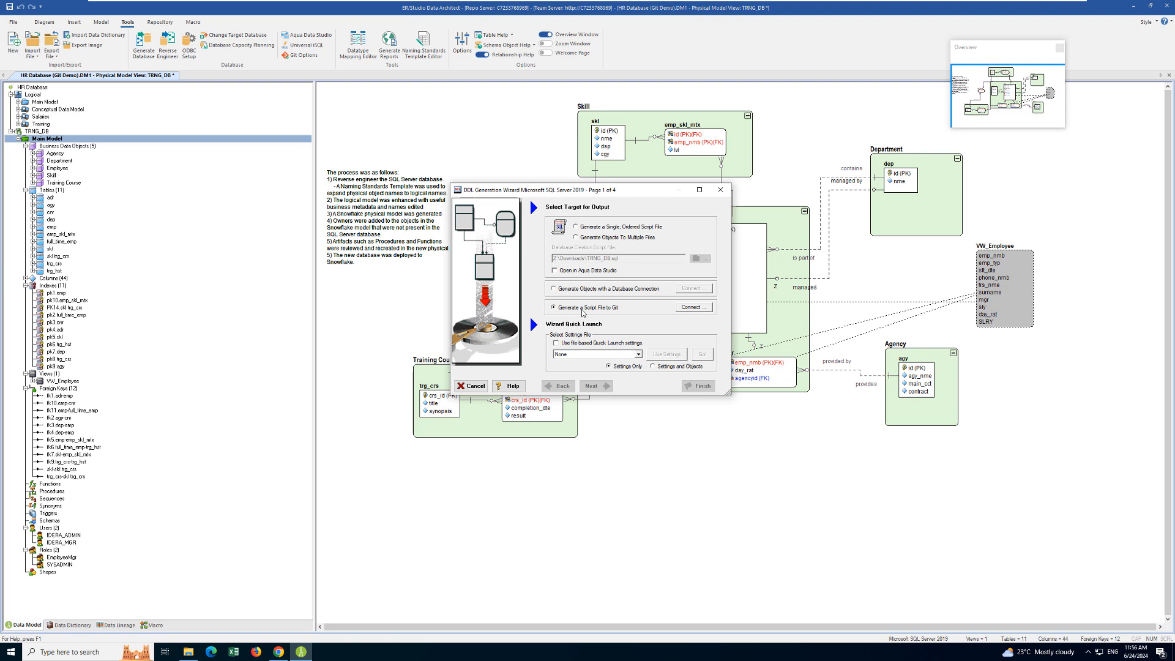
{"action": "left_click", "coordinate": [694, 308]}
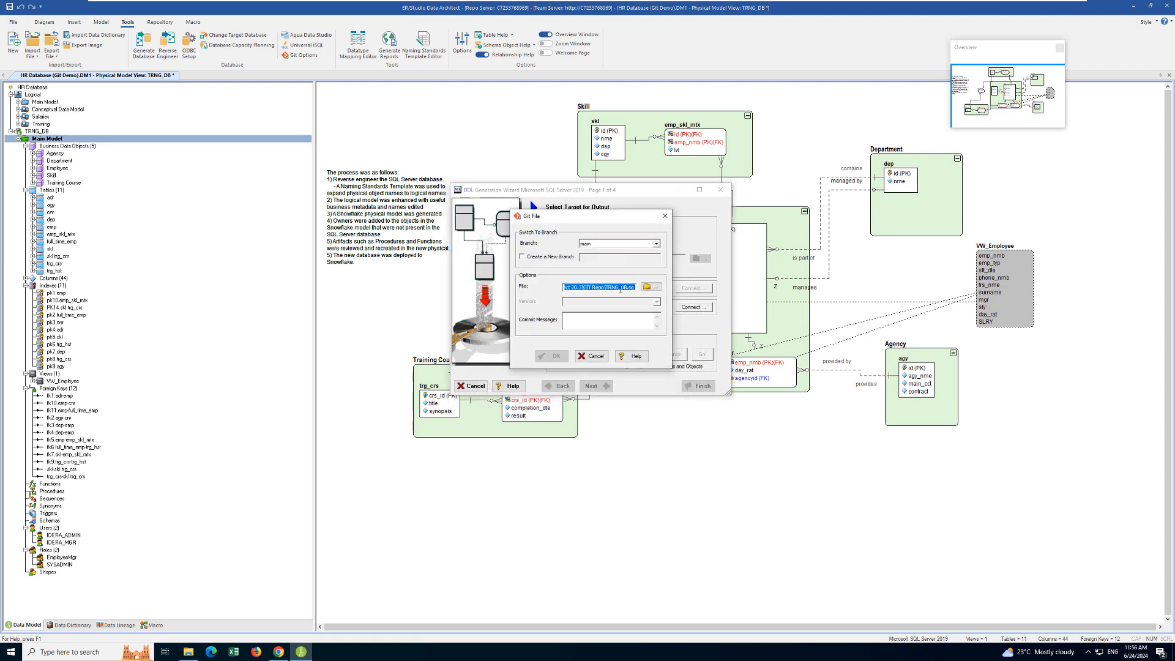
{"action": "left_click", "coordinate": [607, 287]}
{"action": "double_click", "coordinate": [606, 287]}
{"action": "left_click", "coordinate": [595, 319]}
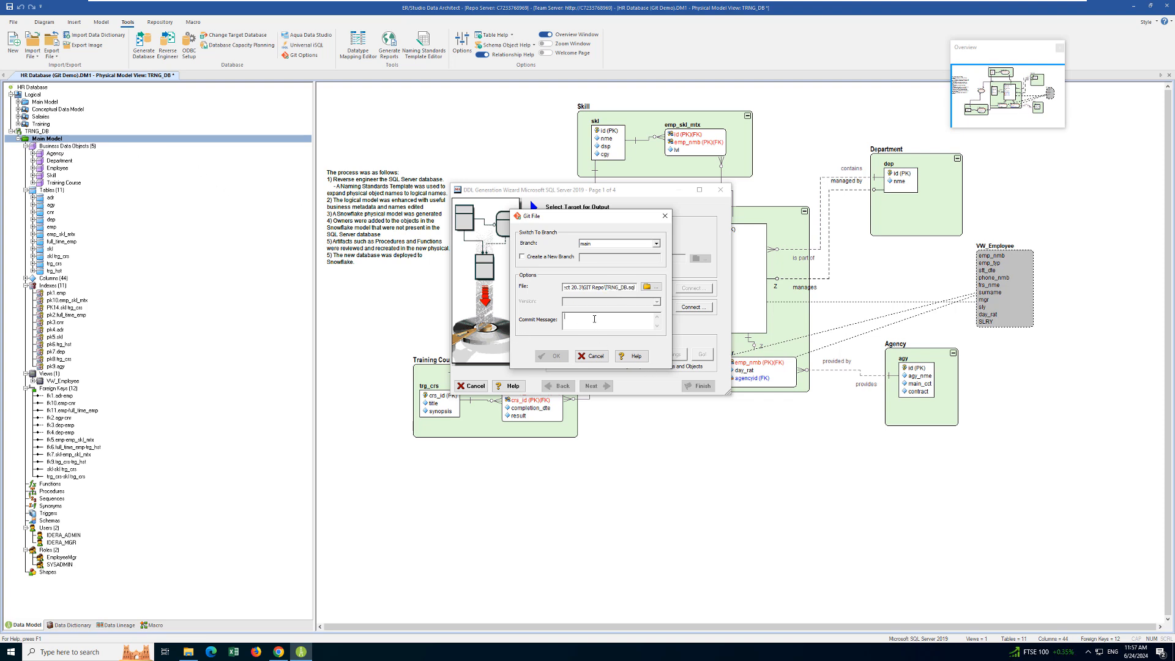
{"action": "type", "text": "Version 1-0 First release"}
{"action": "left_click", "coordinate": [557, 356]}
Complete the DDL generation with the default objects and options, push the script to the Git repository and close the output.
{"action": "left_click", "coordinate": [594, 386]}
{"action": "left_click", "coordinate": [595, 387]}
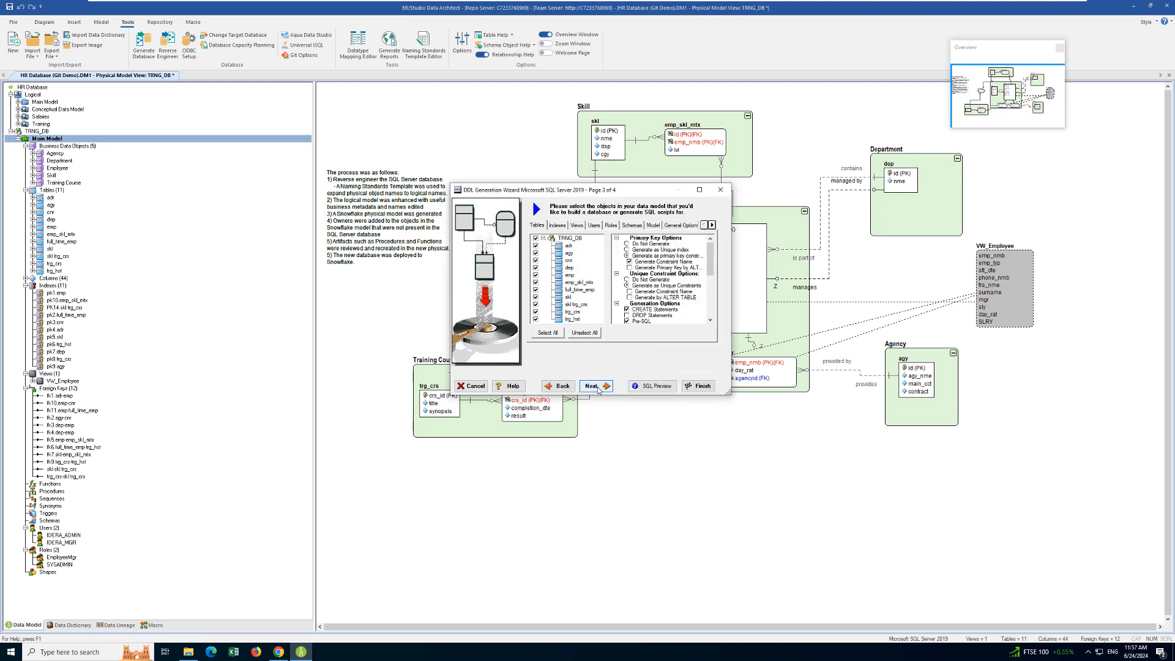
{"action": "left_click", "coordinate": [596, 387]}
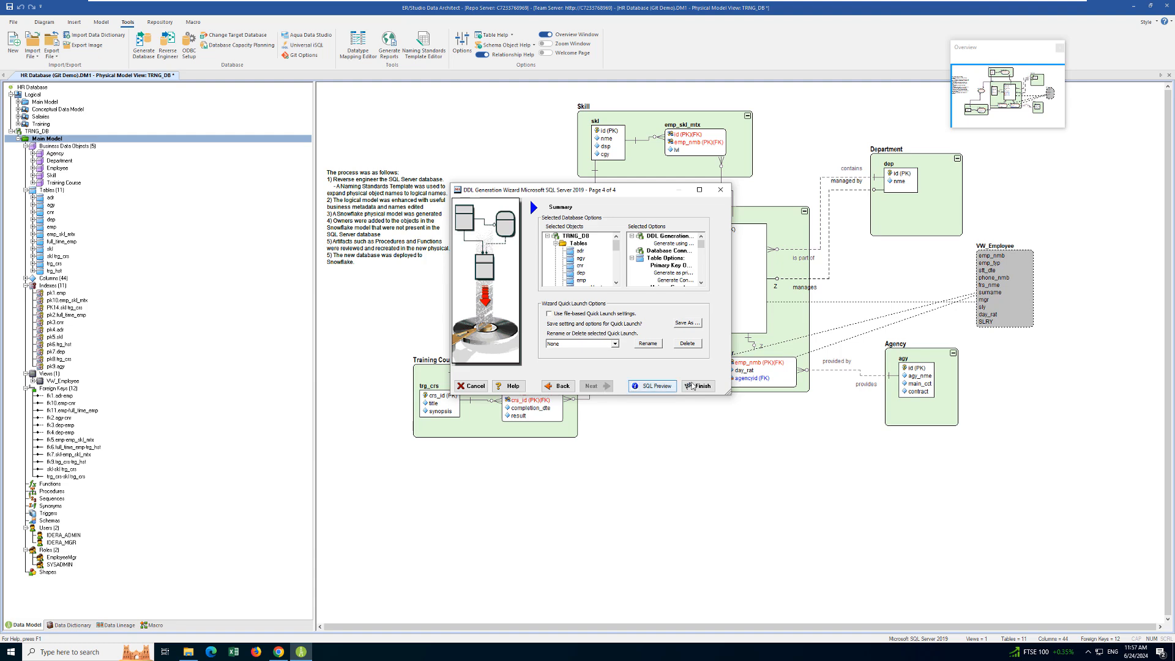
{"action": "left_click", "coordinate": [699, 386]}
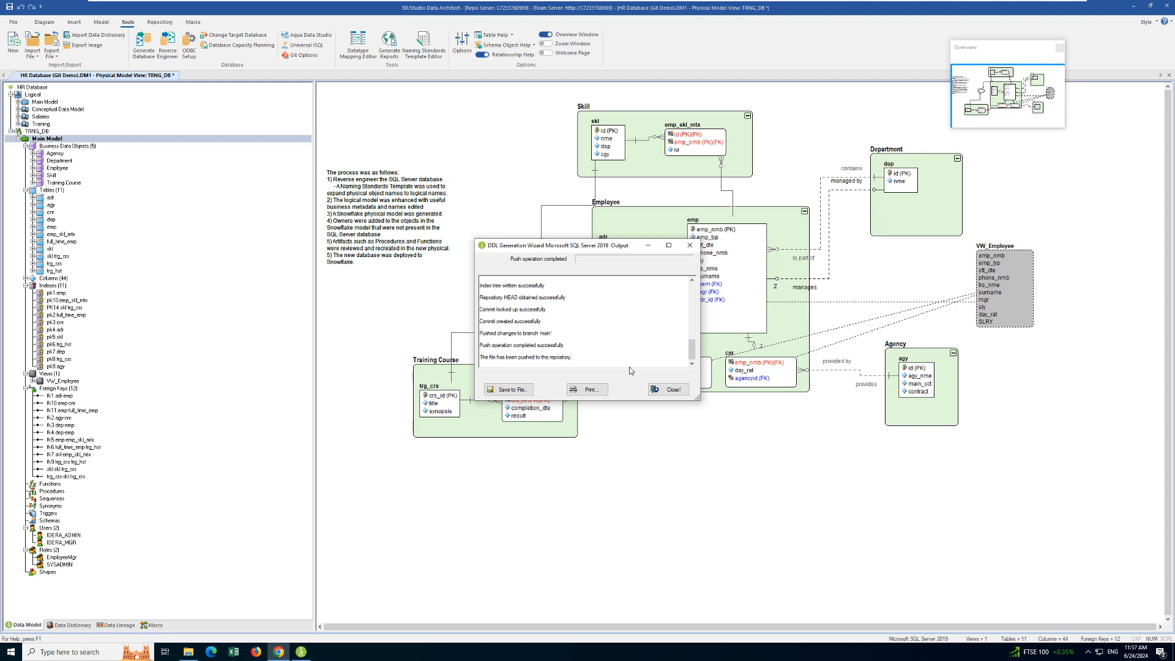
{"action": "left_click", "coordinate": [669, 392]}
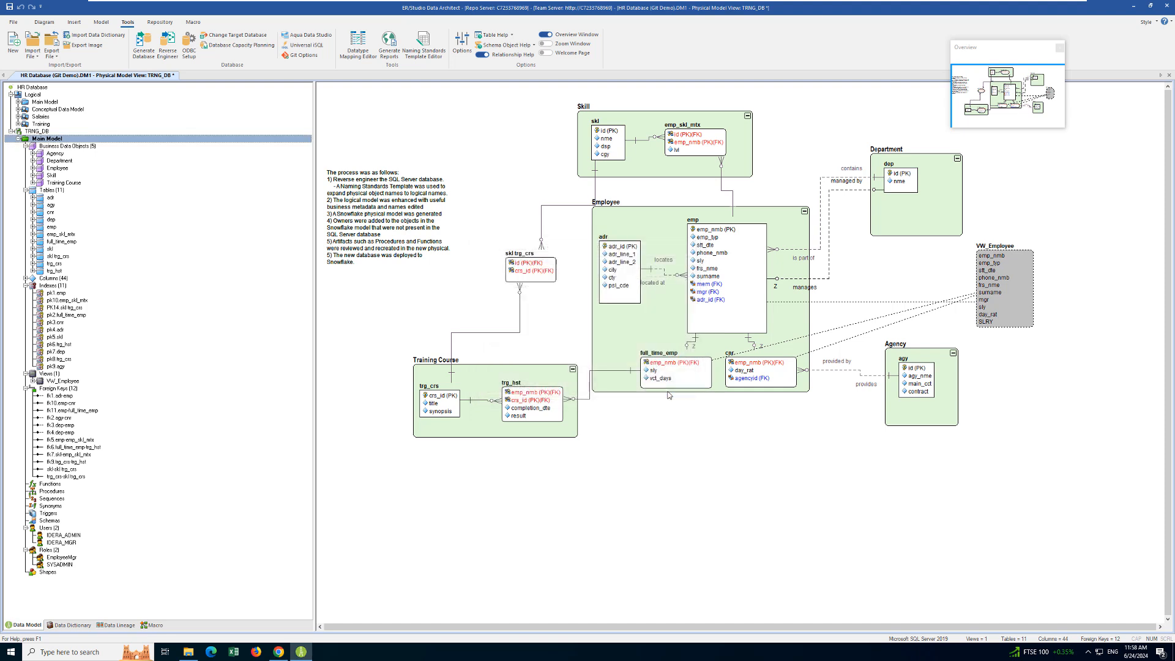
Switch to Chrome and refresh the HR-Database repository on GitHub to check the pushed first release script.
{"action": "left_click", "coordinate": [285, 649]}
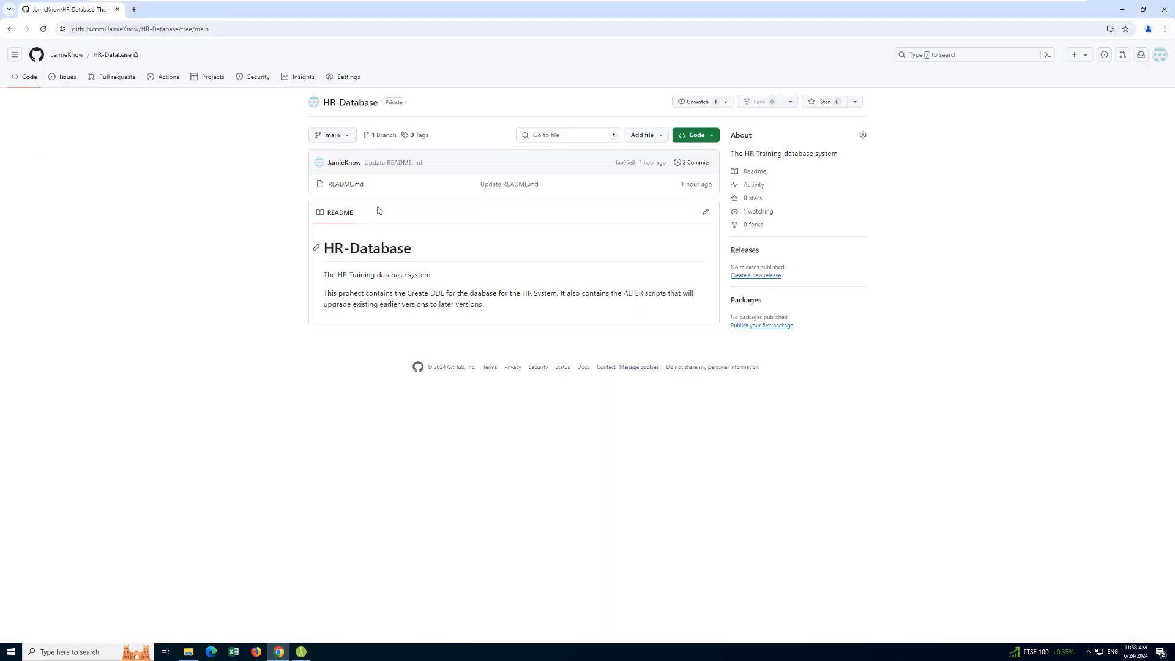
{"action": "key", "text": "F5"}
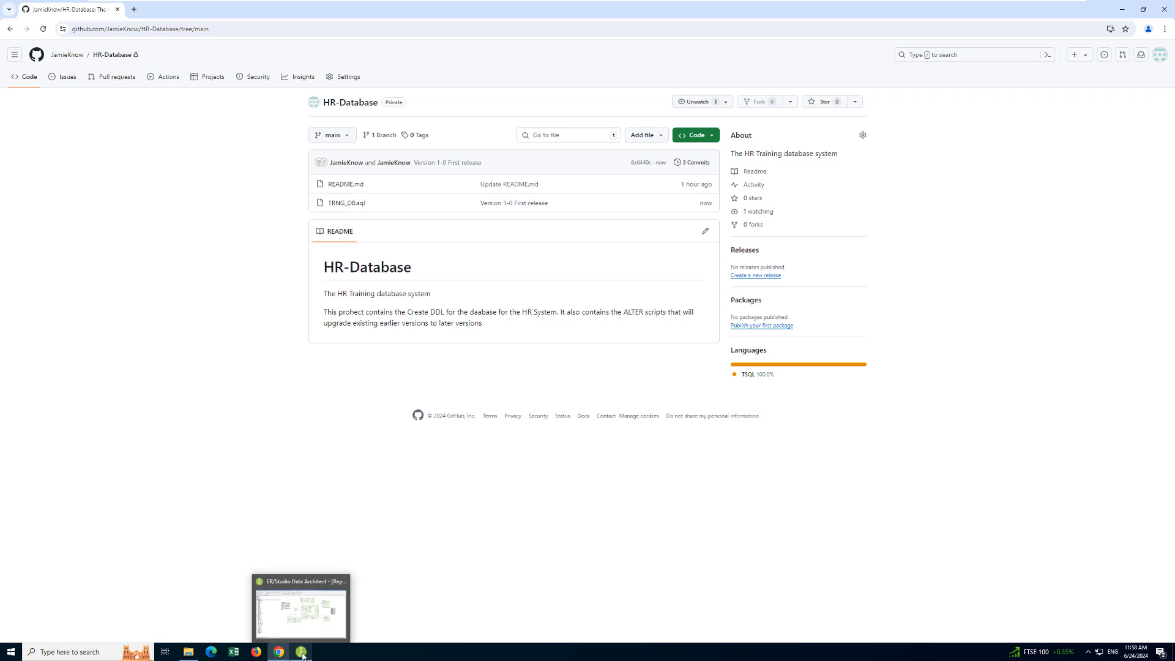
Switch back to ER/Studio Data Architect and select the Employee entity in the logical Training submodel.
{"action": "left_click", "coordinate": [299, 606]}
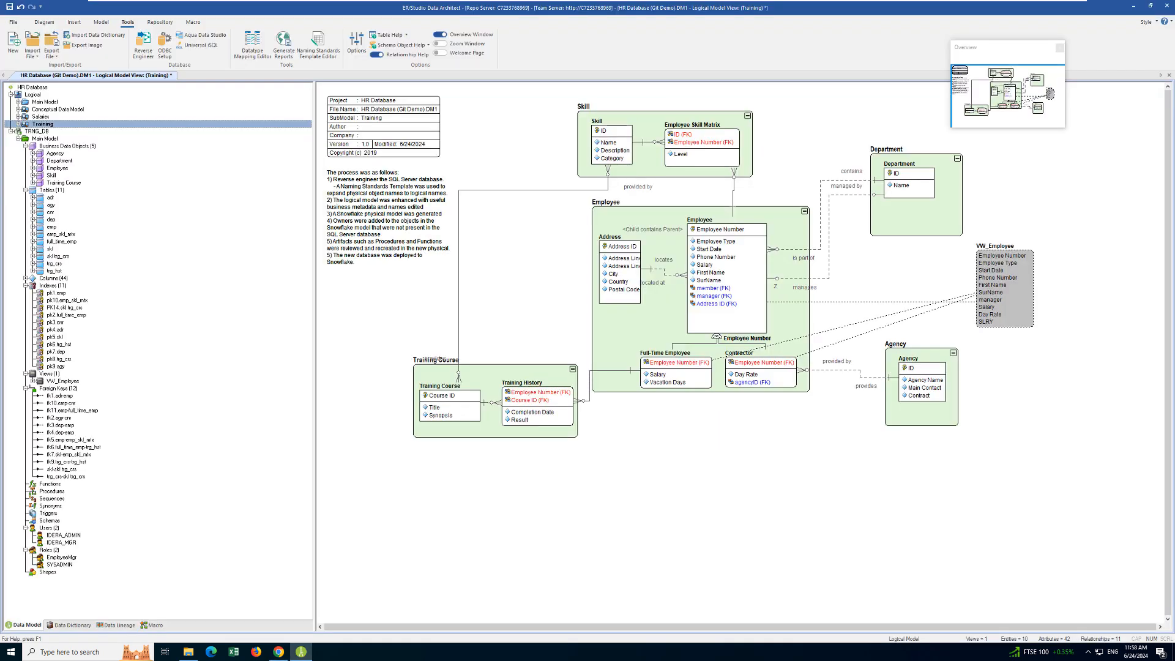
{"action": "left_click", "coordinate": [740, 321]}
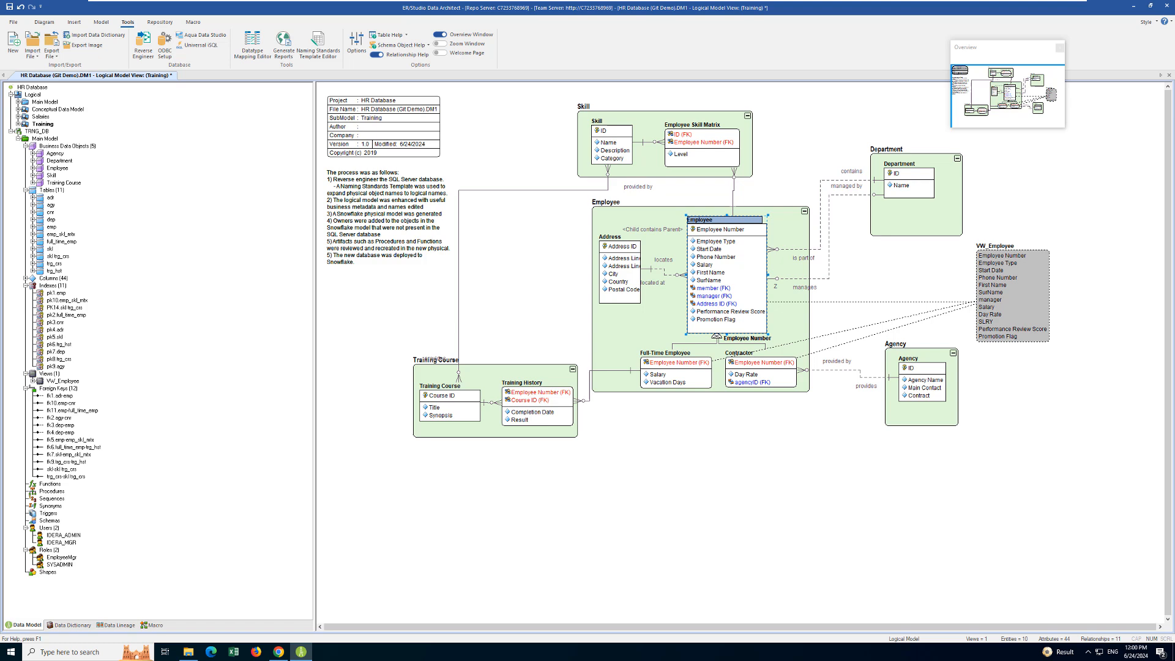
Compare the logical Training submodel with TRNG_DB and merge Employee's Performance Review Score and Promotion Flag attributes into the physical emp table.
{"action": "left_click", "coordinate": [42, 124]}
{"action": "right_click", "coordinate": [42, 124]}
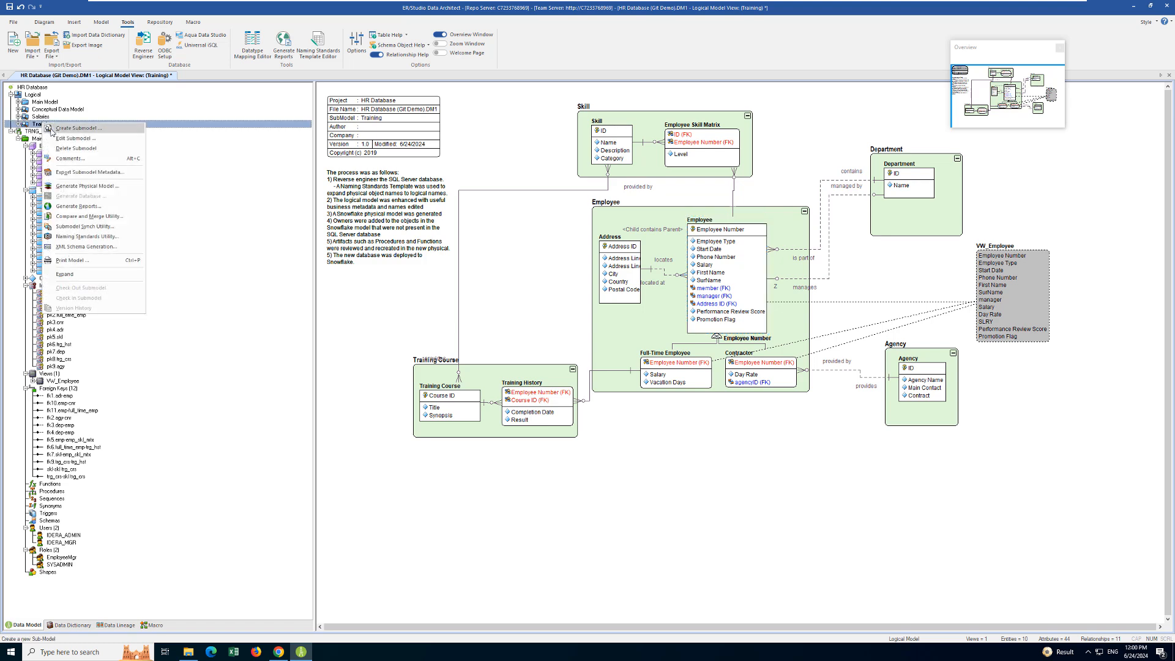
{"action": "left_click", "coordinate": [83, 214]}
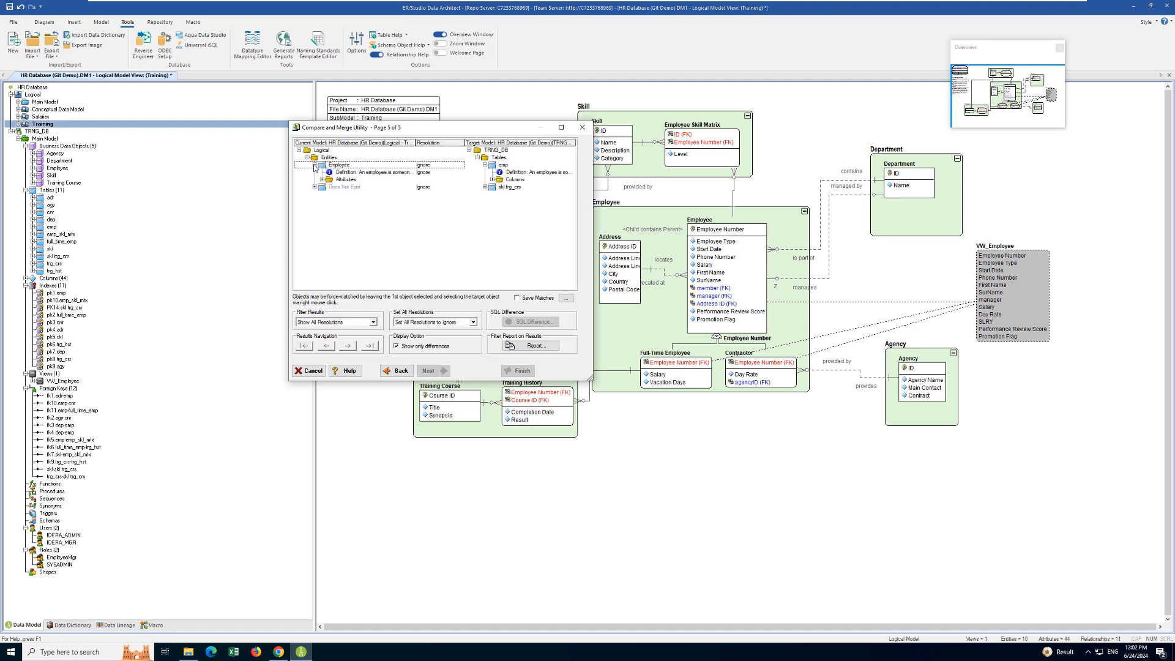
{"action": "left_click", "coordinate": [321, 179]}
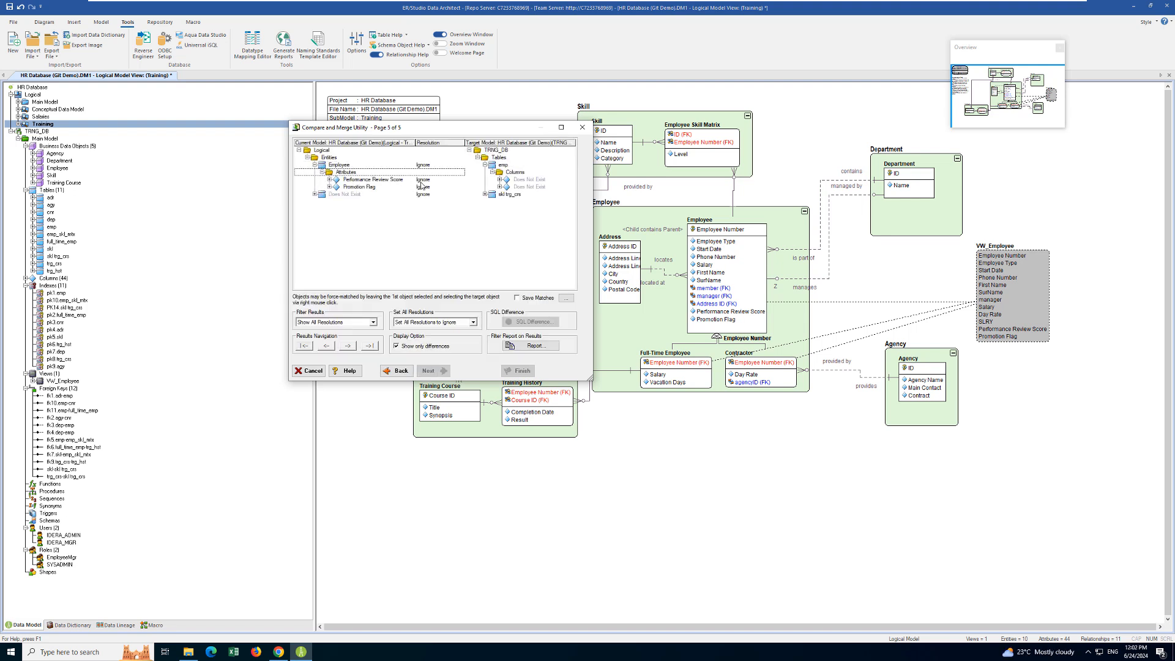
{"action": "left_click", "coordinate": [446, 167]}
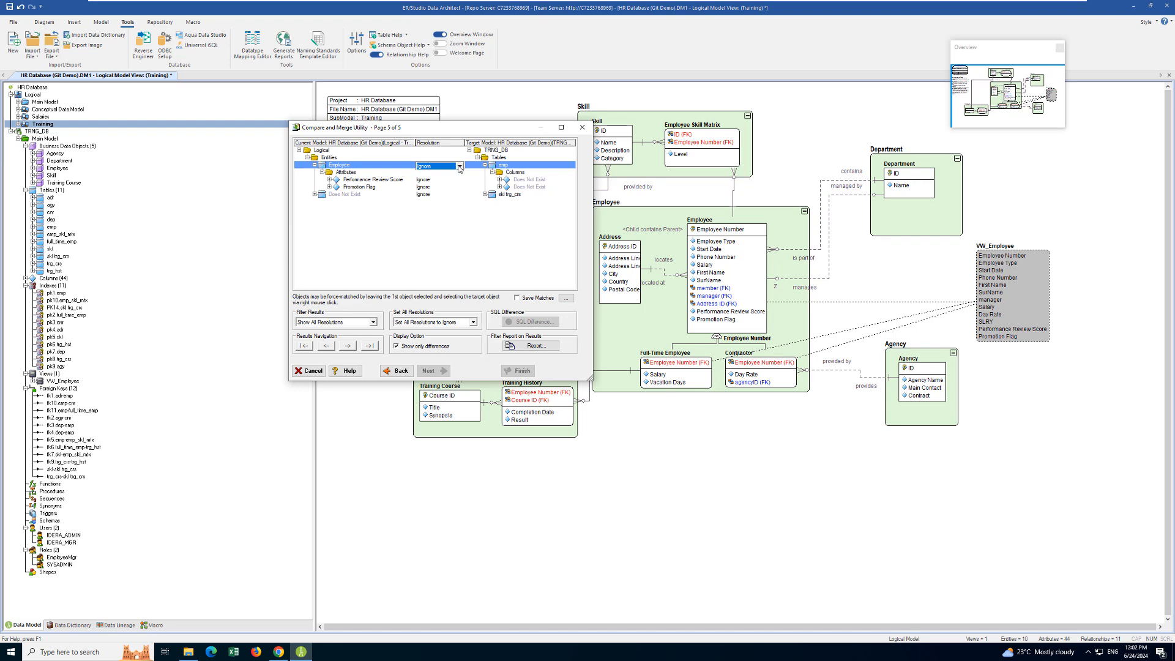
{"action": "left_click", "coordinate": [459, 167]}
{"action": "left_click", "coordinate": [452, 186]}
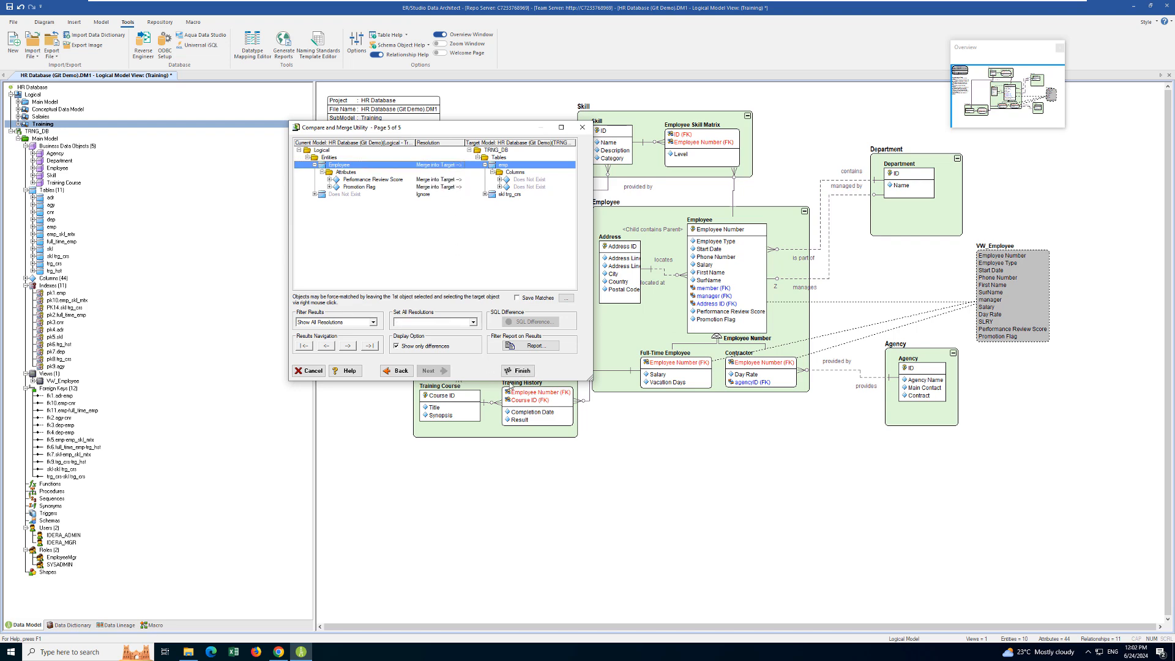
{"action": "left_click", "coordinate": [523, 372]}
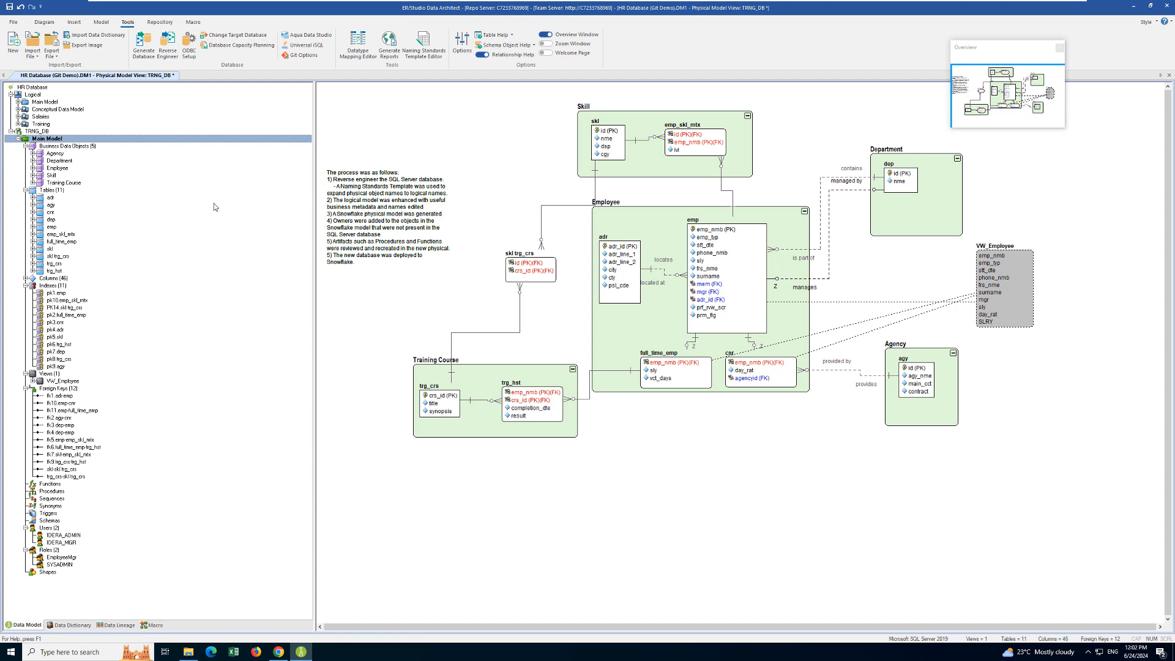
Set up Git script generation for the TRNG_DB main model on branch main, with commit message "v2 added performance metrics for employees".
{"action": "right_click", "coordinate": [53, 142]}
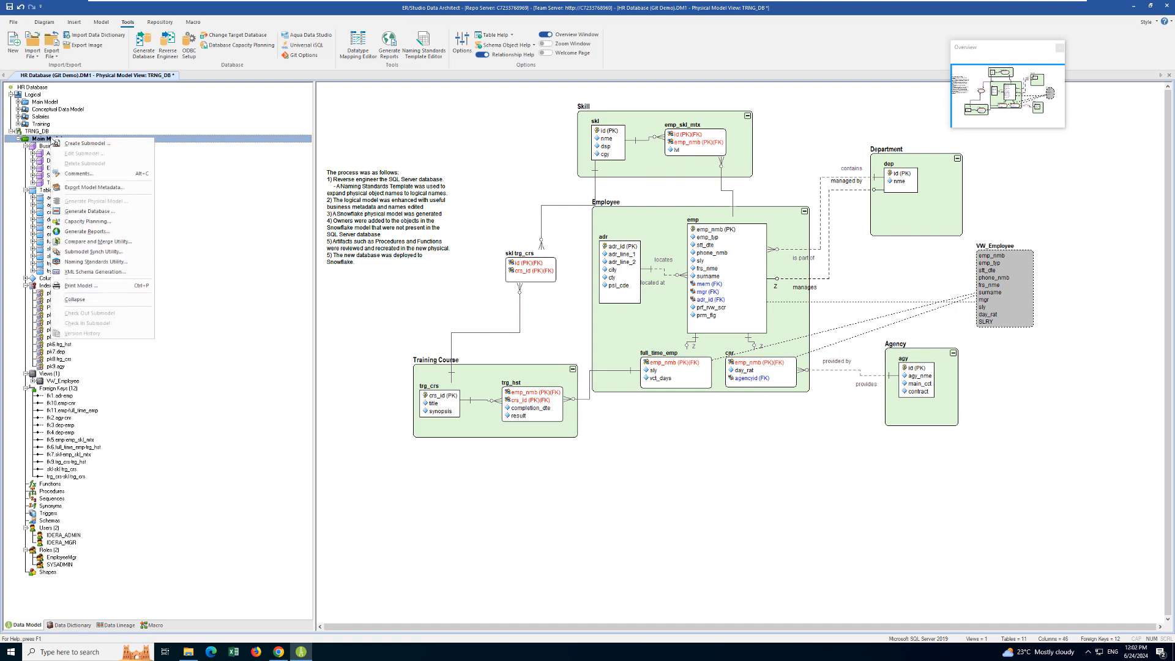
{"action": "left_click", "coordinate": [89, 211]}
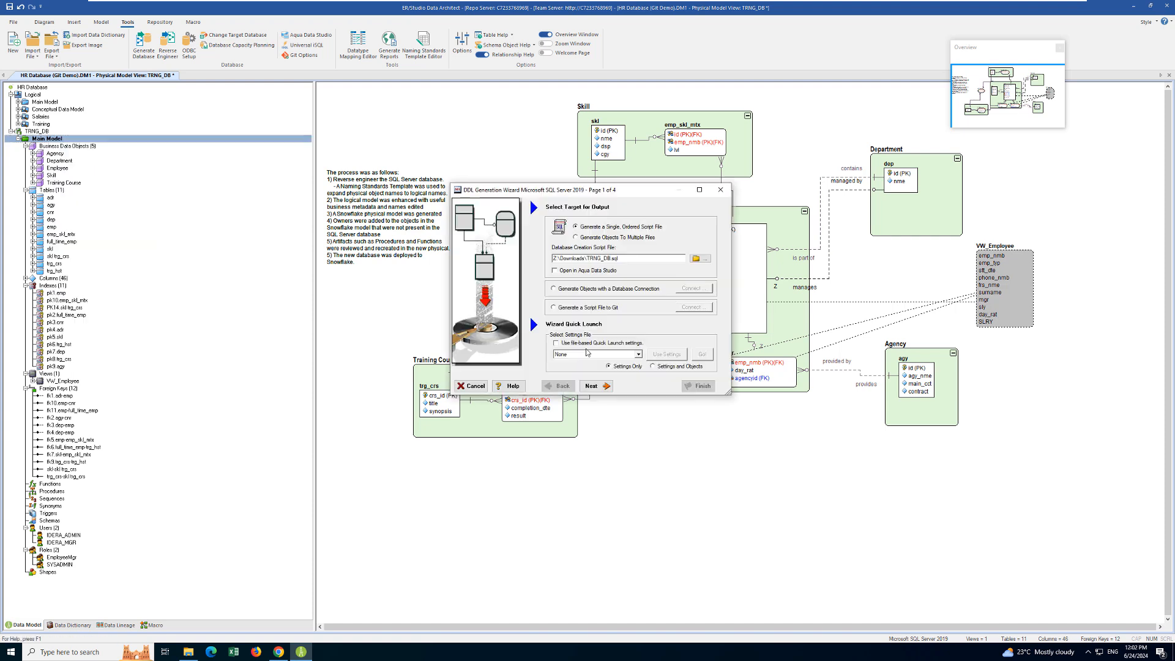
{"action": "left_click", "coordinate": [567, 309]}
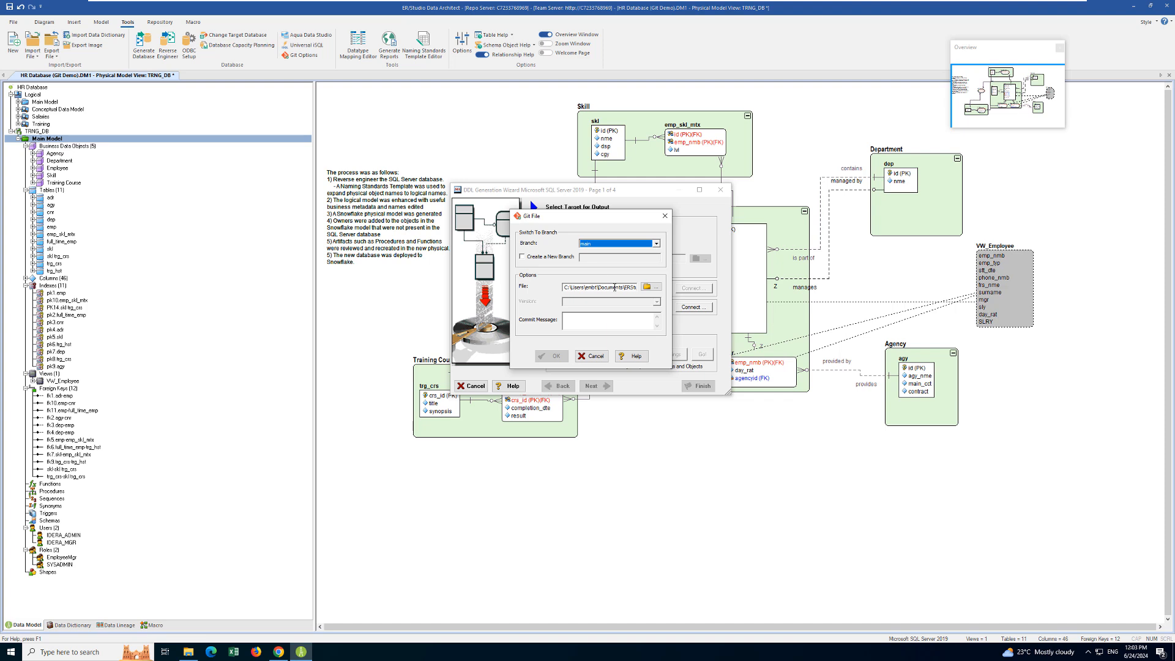
{"action": "left_click", "coordinate": [580, 321]}
{"action": "type", "text": "v2 added performance metrics for employees"}
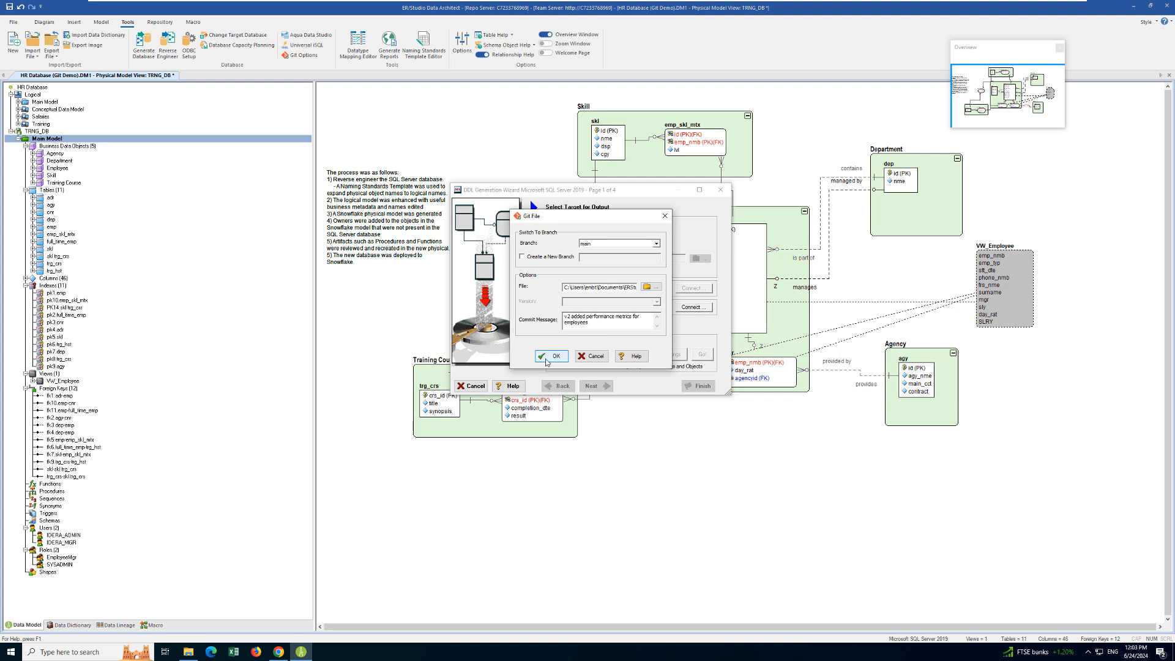
{"action": "left_click", "coordinate": [546, 358]}
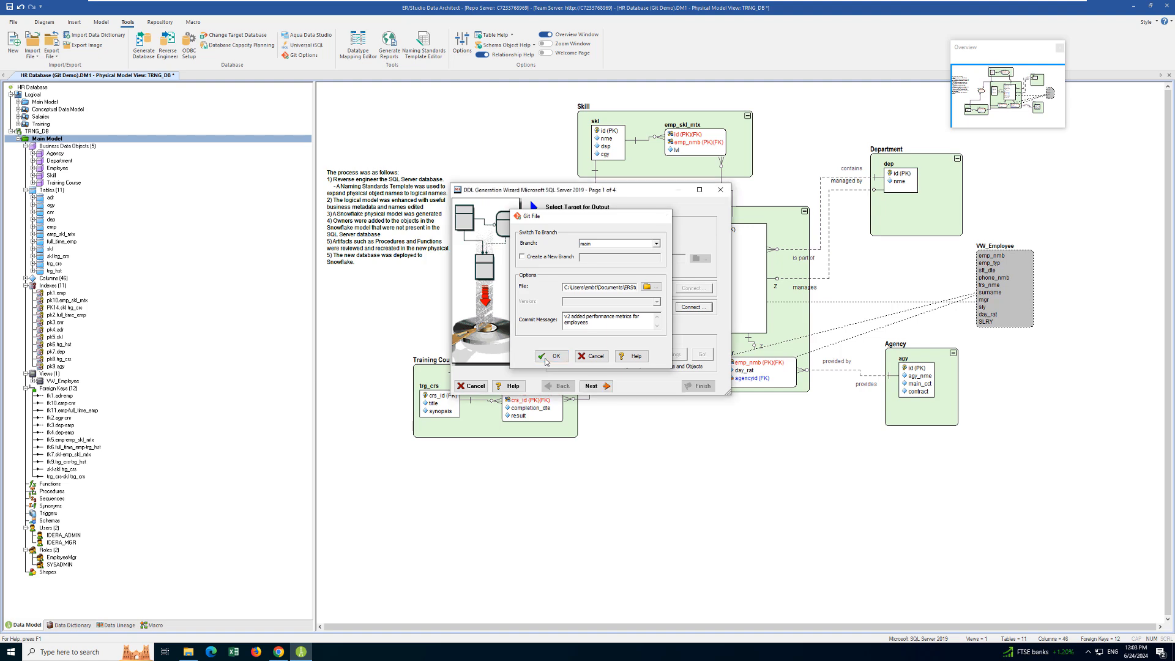
Finish the DDL generation with the default selections and push the updated script to the repository.
{"action": "left_click", "coordinate": [591, 387]}
{"action": "left_click", "coordinate": [591, 386]}
{"action": "left_click", "coordinate": [699, 386]}
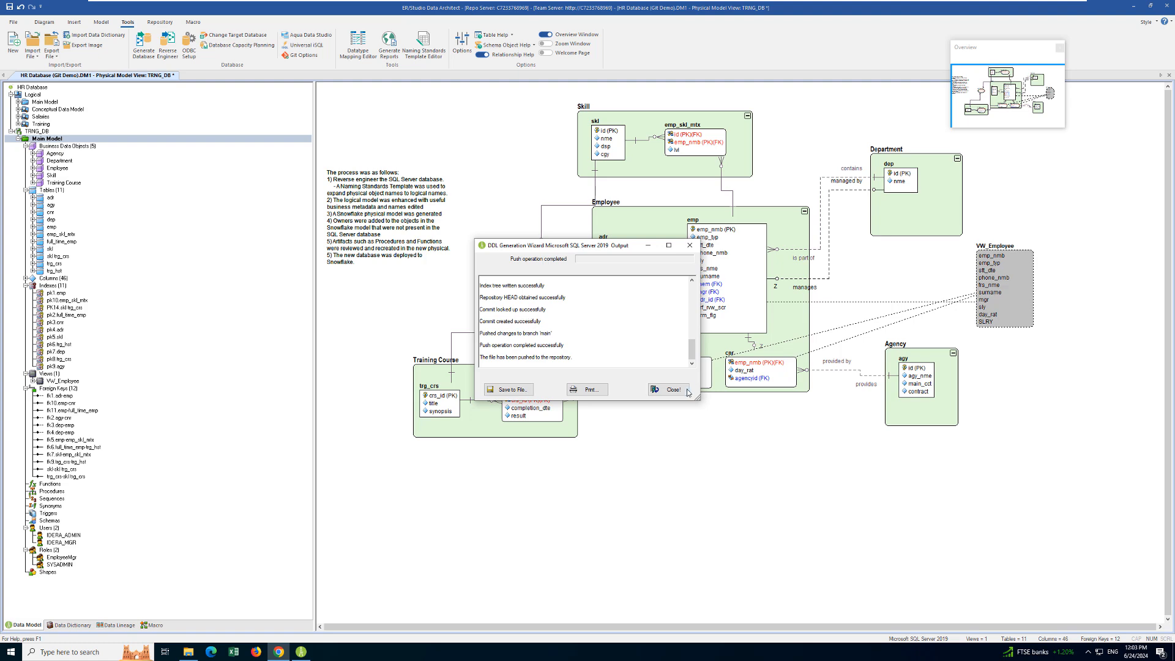
Switch to GitHub in Chrome, refresh the repository and examine the latest commit's changes to TRNG_DB.sql.
{"action": "left_click", "coordinate": [279, 650]}
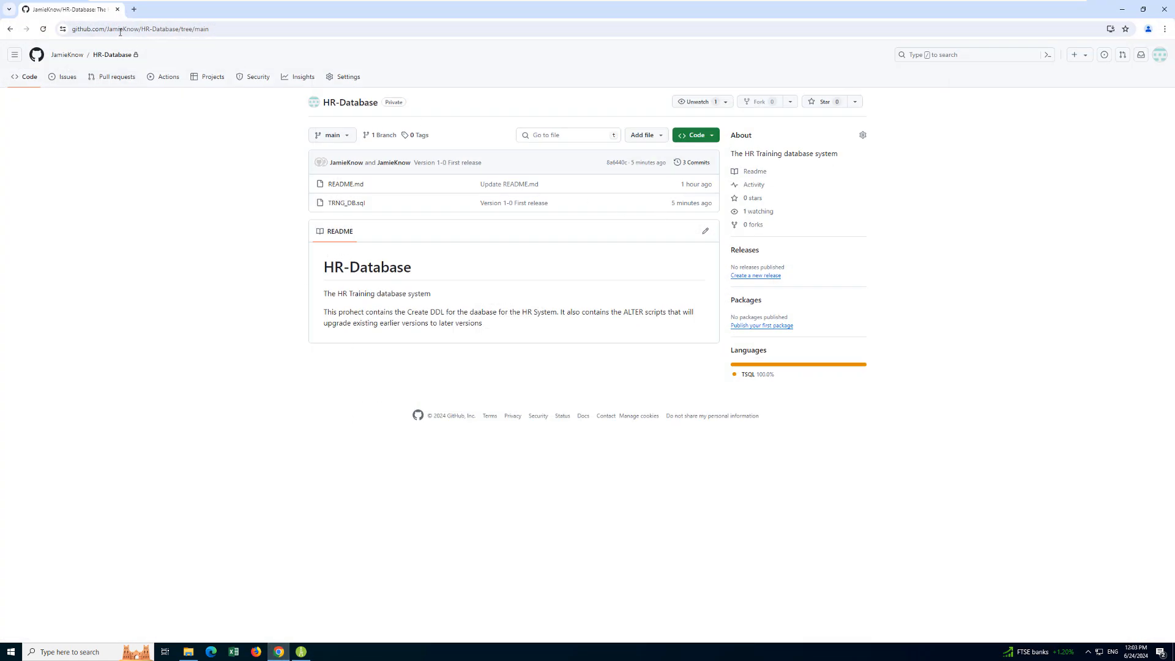
{"action": "key", "text": "F5"}
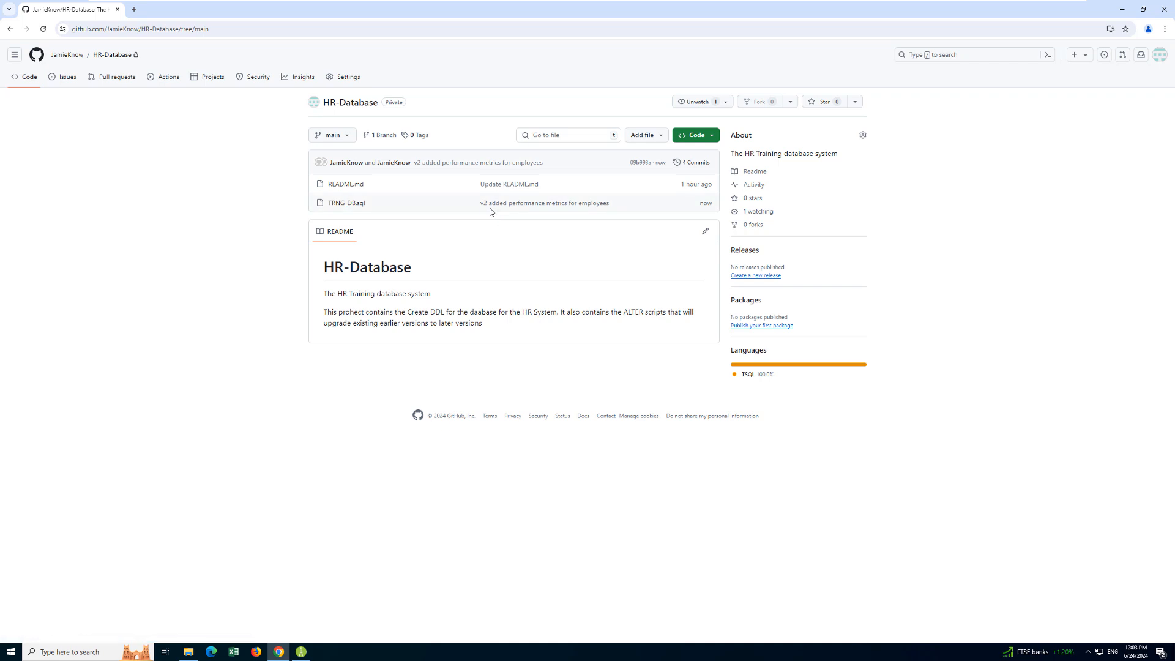
{"action": "left_click", "coordinate": [351, 206]}
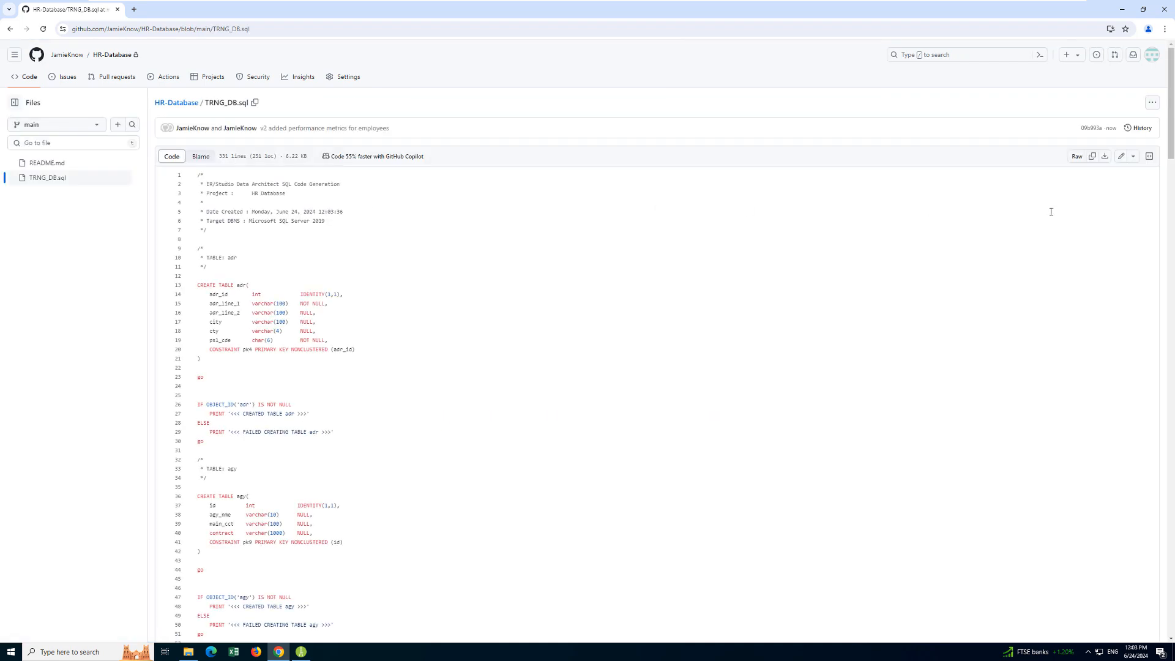
{"action": "left_click", "coordinate": [1091, 128]}
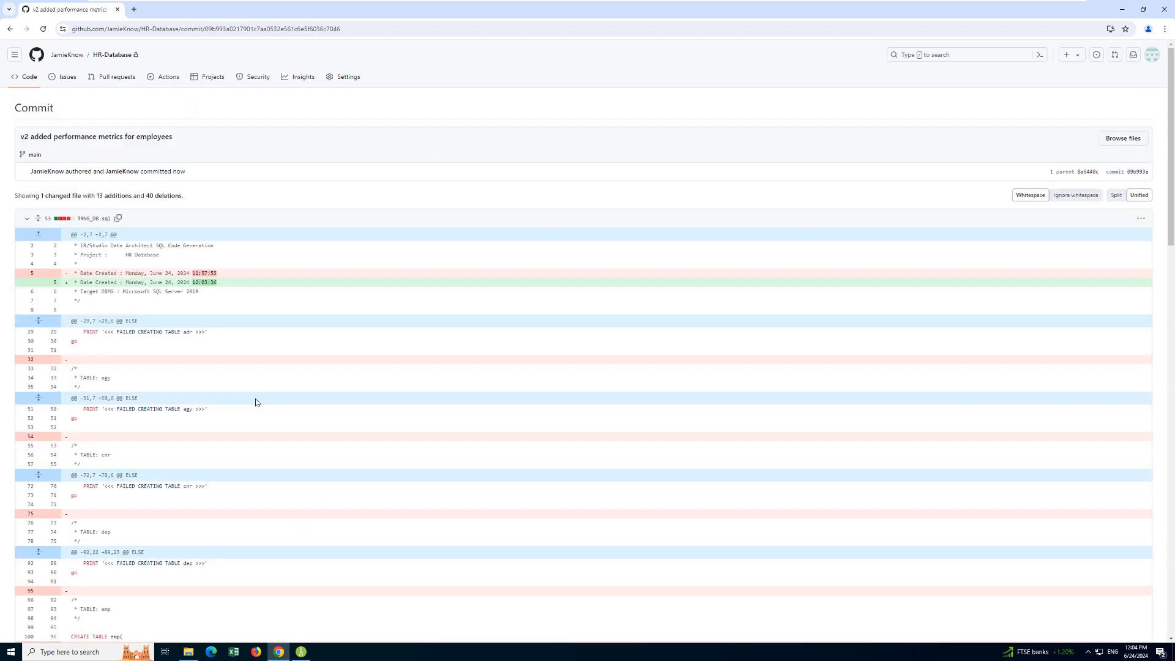
{"action": "scroll", "coordinate": [255, 401], "scroll_direction": "down", "scroll_amount": 5}
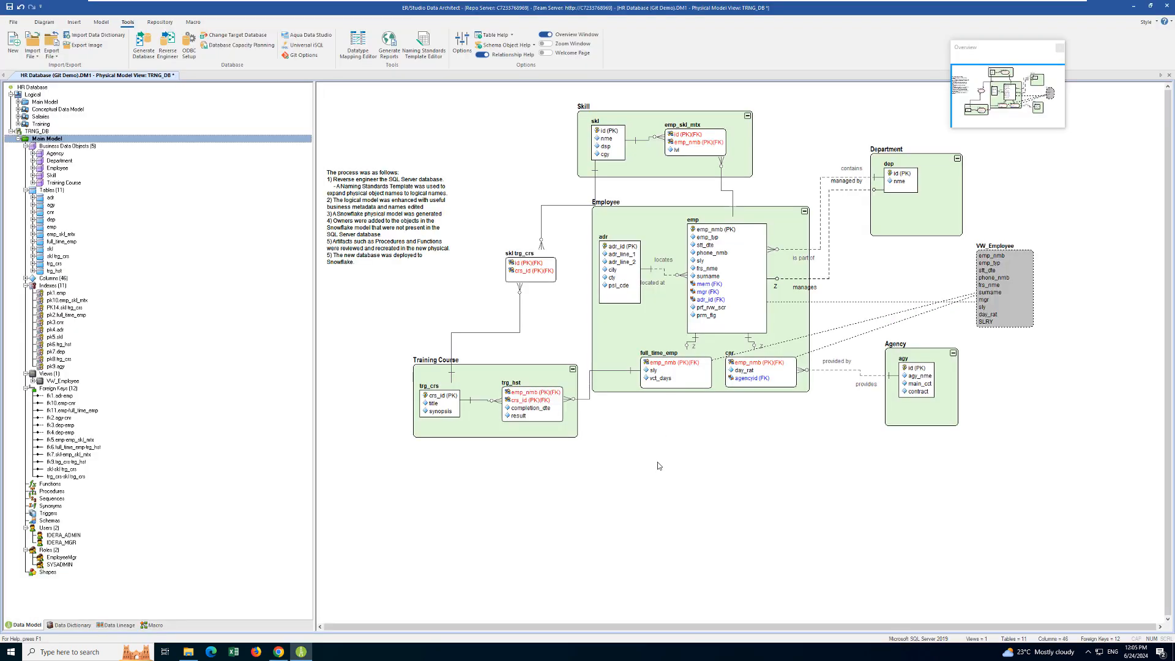
Set up a comparison of the TRNG_DB main model against TRNG_DB.sql from Git, branch main, using the "Version 1-0 First release" commit.
{"action": "right_click", "coordinate": [47, 139]}
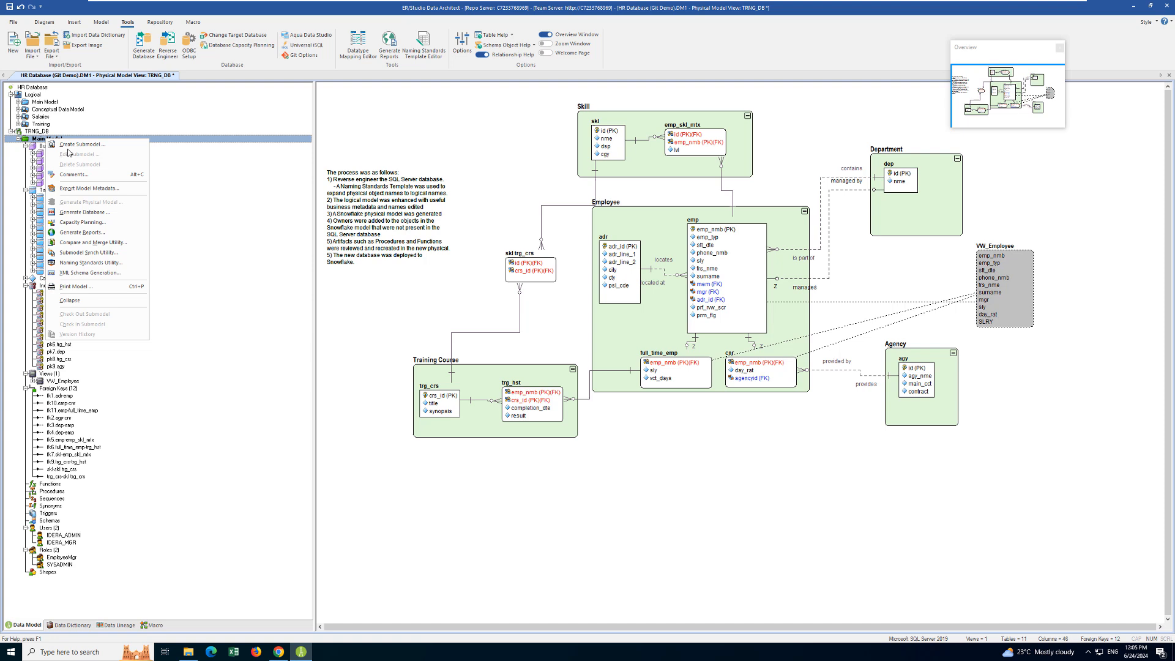
{"action": "left_click", "coordinate": [93, 242]}
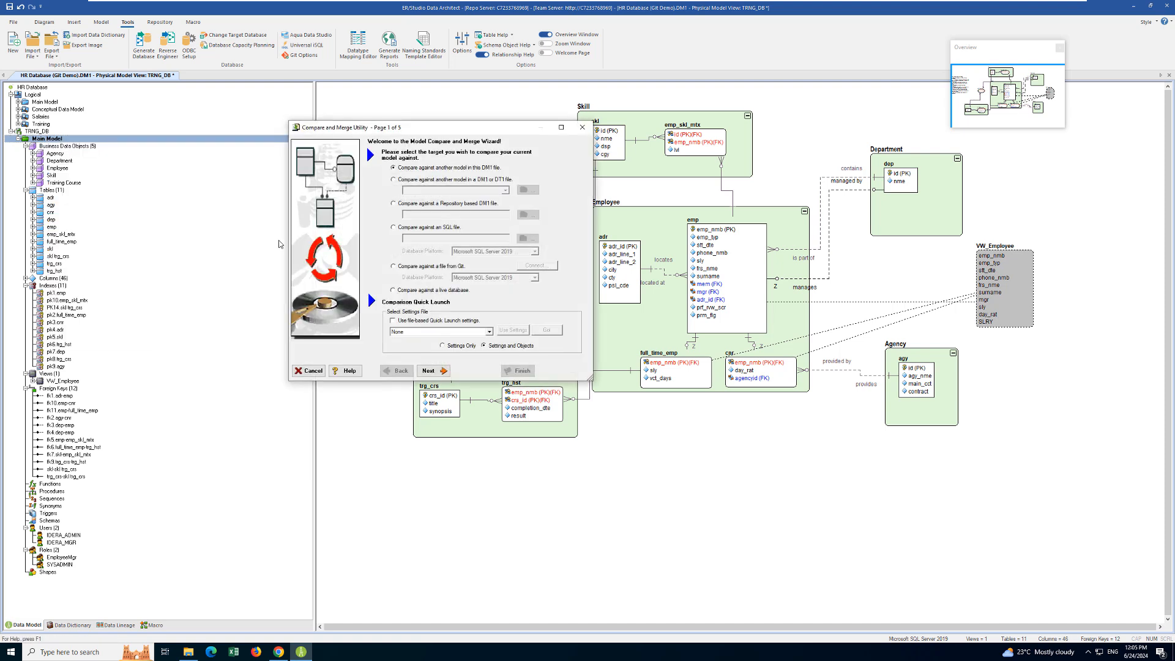
{"action": "left_click", "coordinate": [395, 267]}
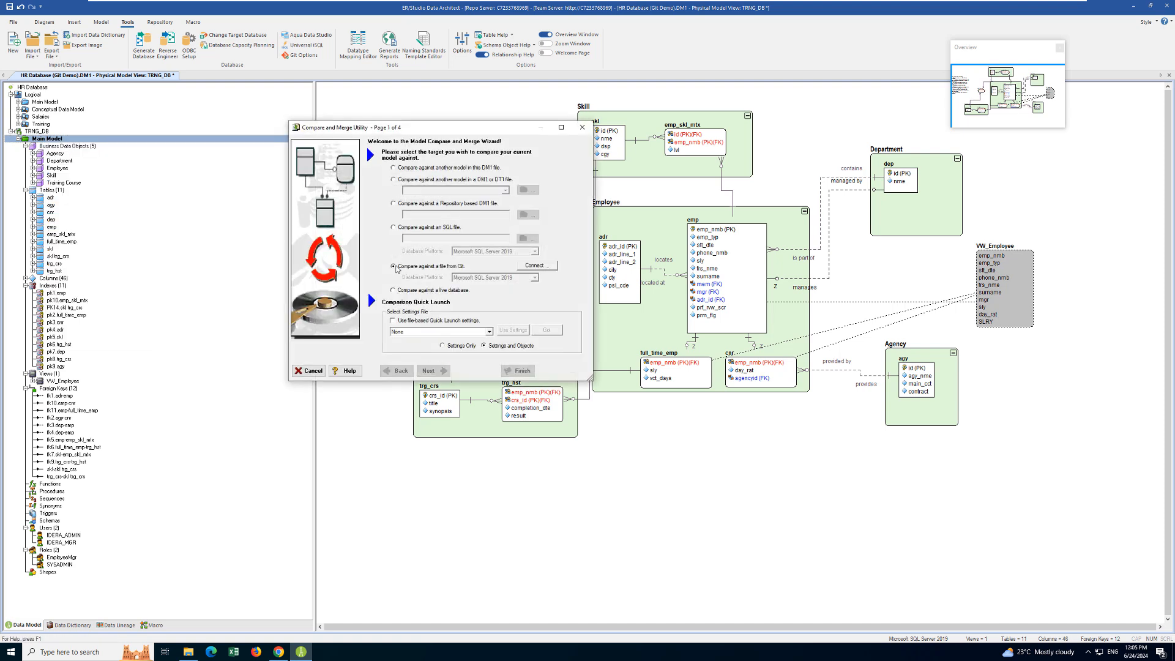
{"action": "left_click", "coordinate": [538, 266]}
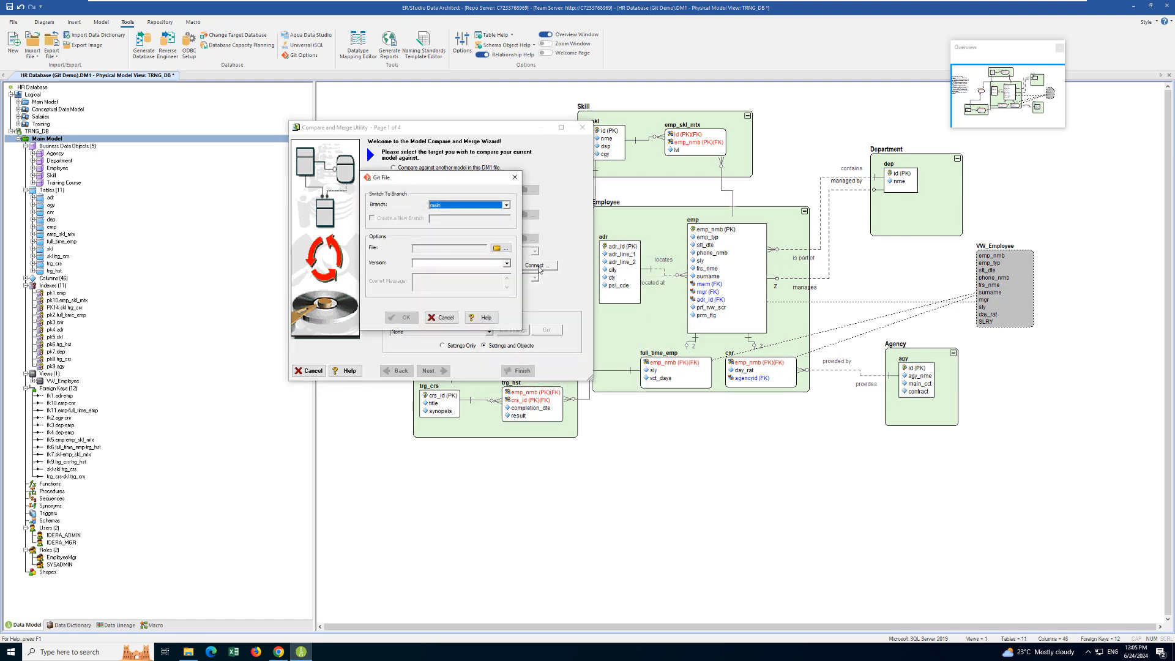
{"action": "left_click", "coordinate": [505, 250]}
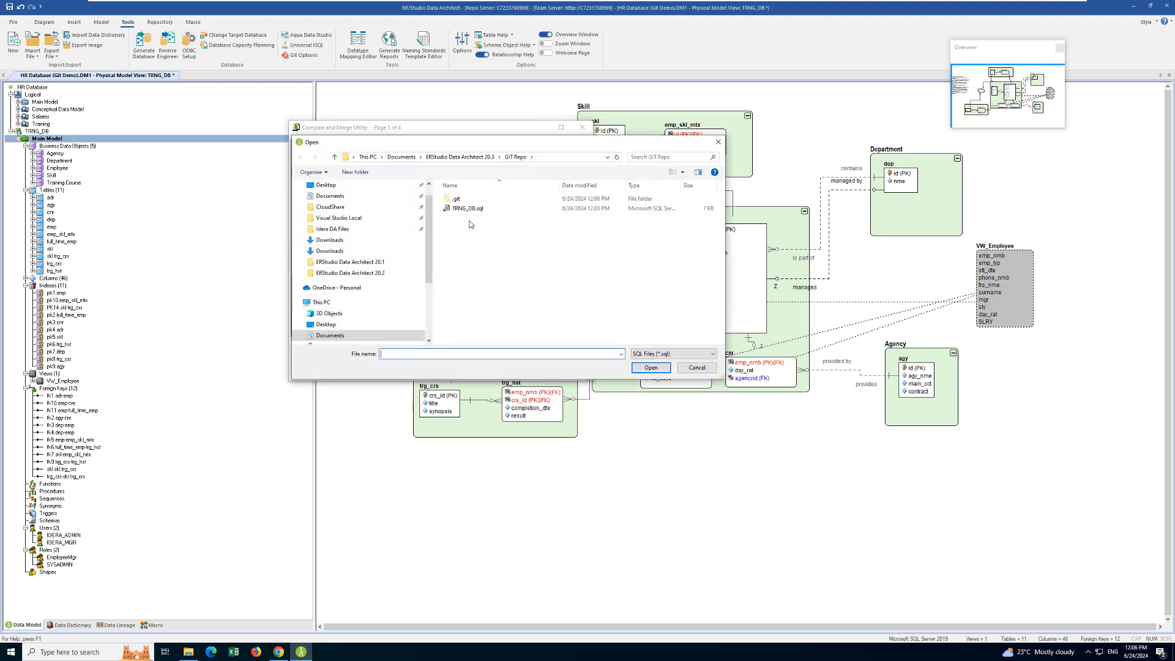
{"action": "left_click", "coordinate": [467, 209]}
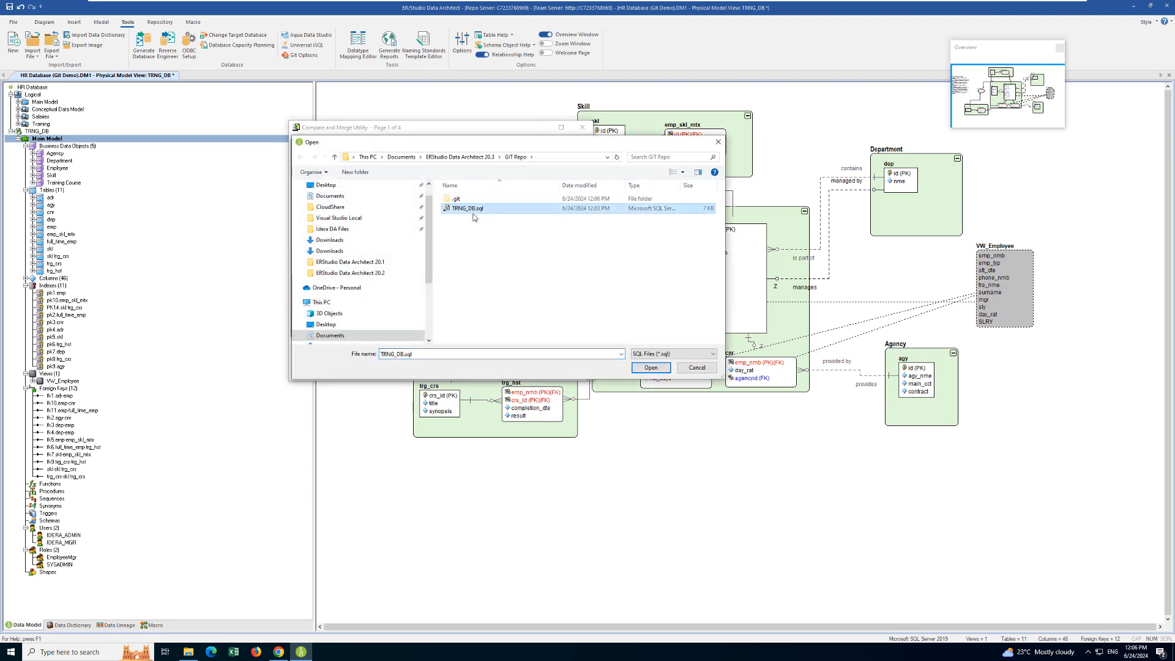
{"action": "left_click", "coordinate": [649, 368]}
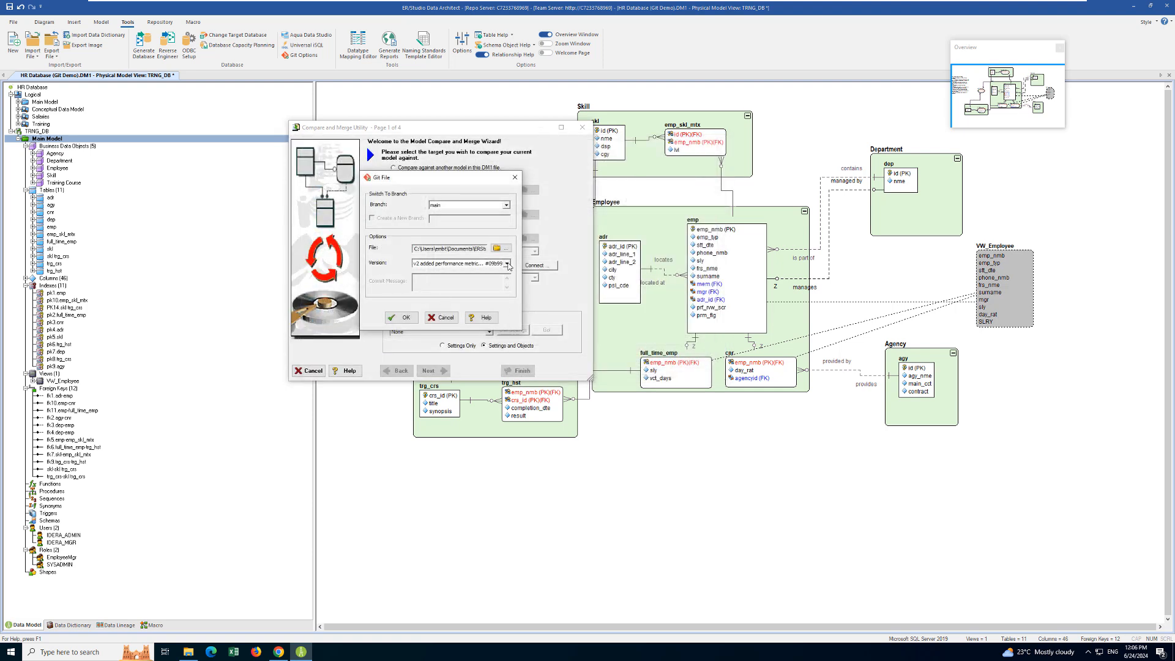
{"action": "left_click", "coordinate": [507, 264]}
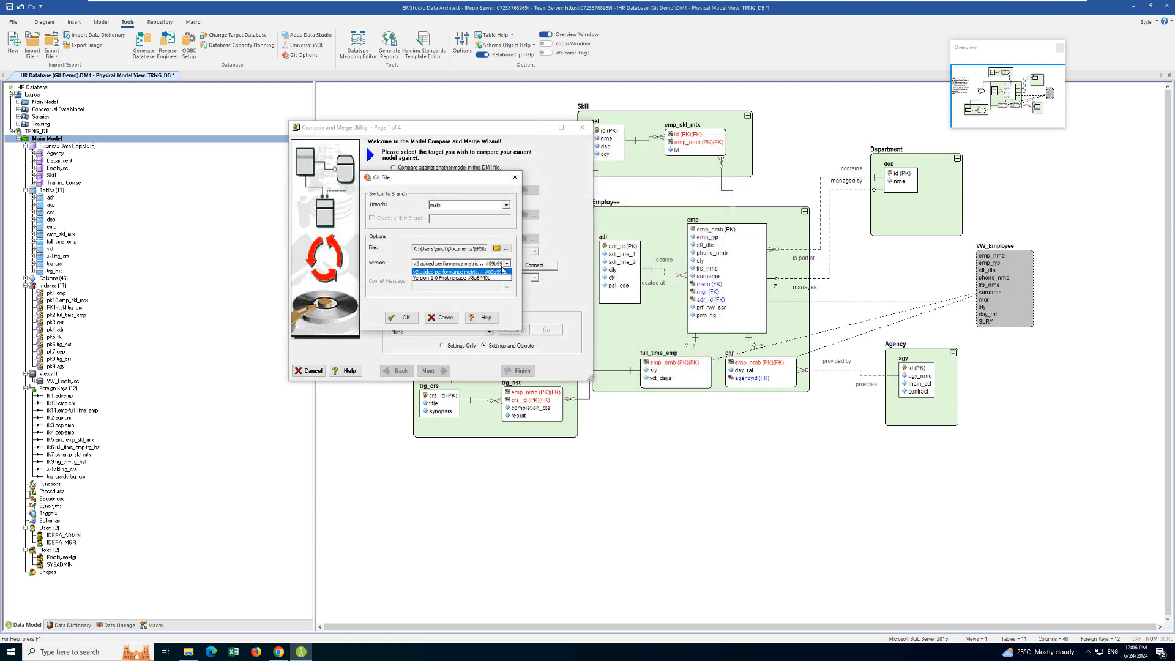
{"action": "left_click", "coordinate": [438, 278]}
{"action": "left_click", "coordinate": [401, 318]}
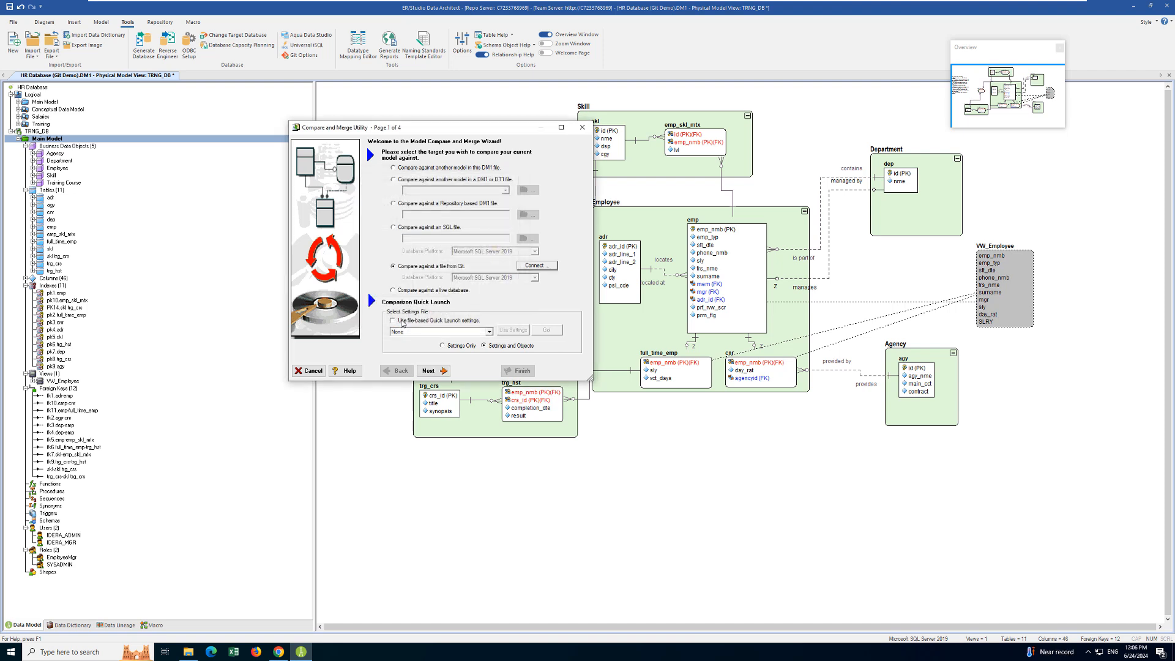
Enable SQL generation for changes merged to the target model and run the comparison with the default object options.
{"action": "left_click", "coordinate": [434, 369]}
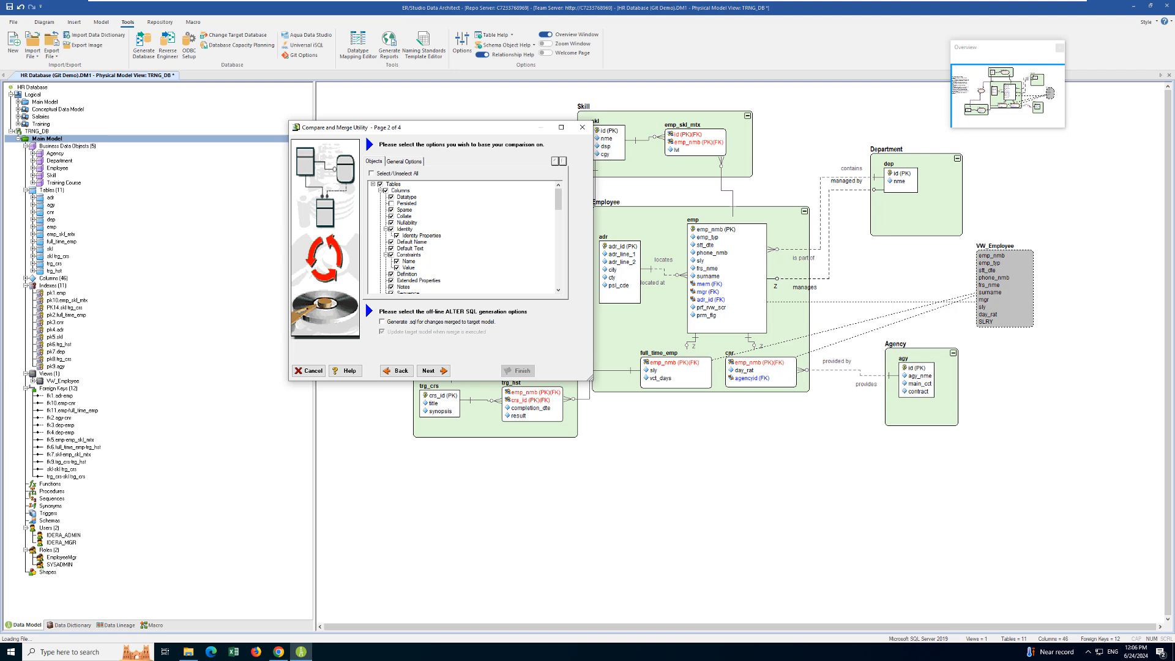
{"action": "left_click", "coordinate": [383, 322]}
{"action": "left_click", "coordinate": [431, 371]}
{"action": "left_click", "coordinate": [432, 371]}
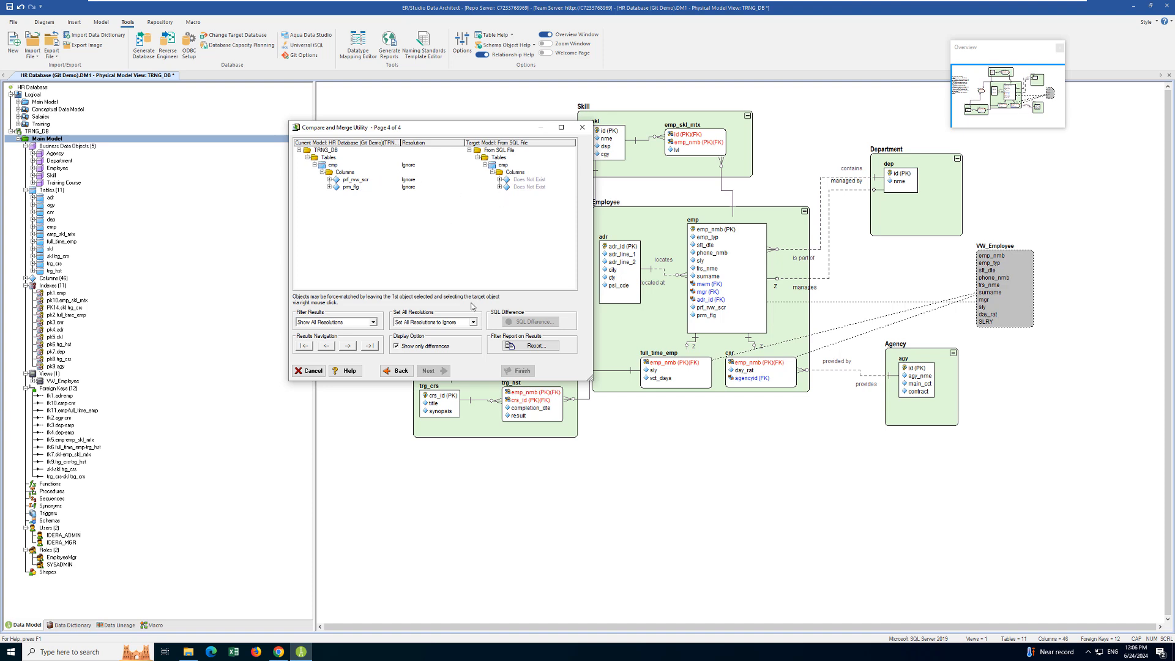
Set all comparison resolutions to merge into the target and proceed to the alter script generation settings.
{"action": "left_click", "coordinate": [475, 322]}
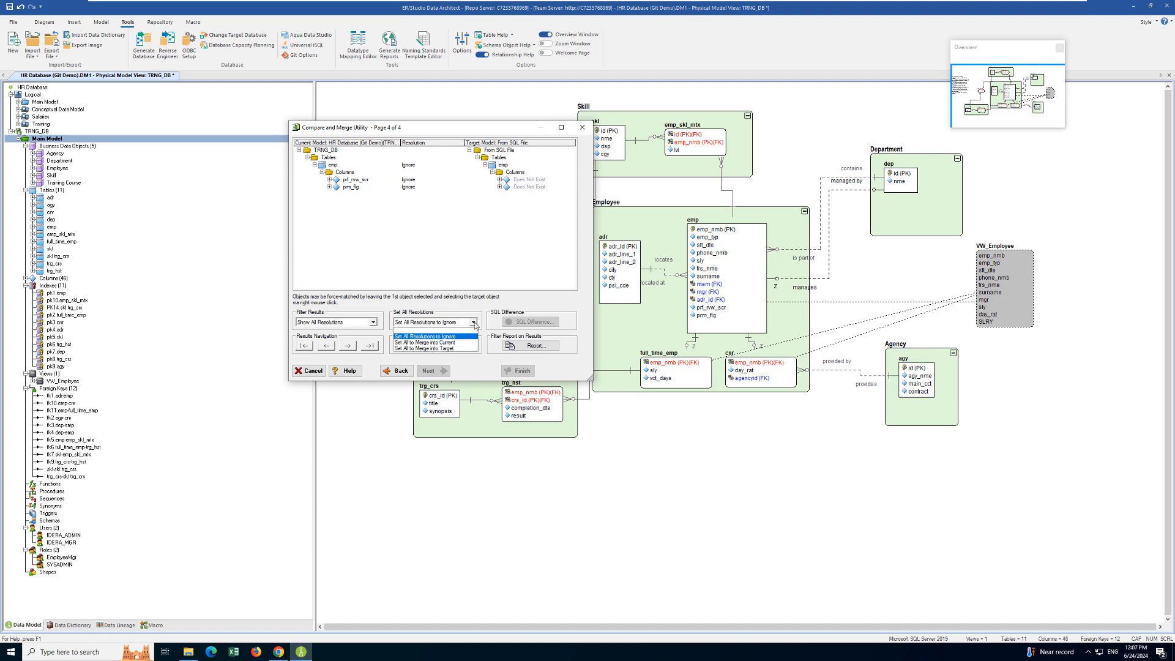
{"action": "left_click", "coordinate": [455, 349]}
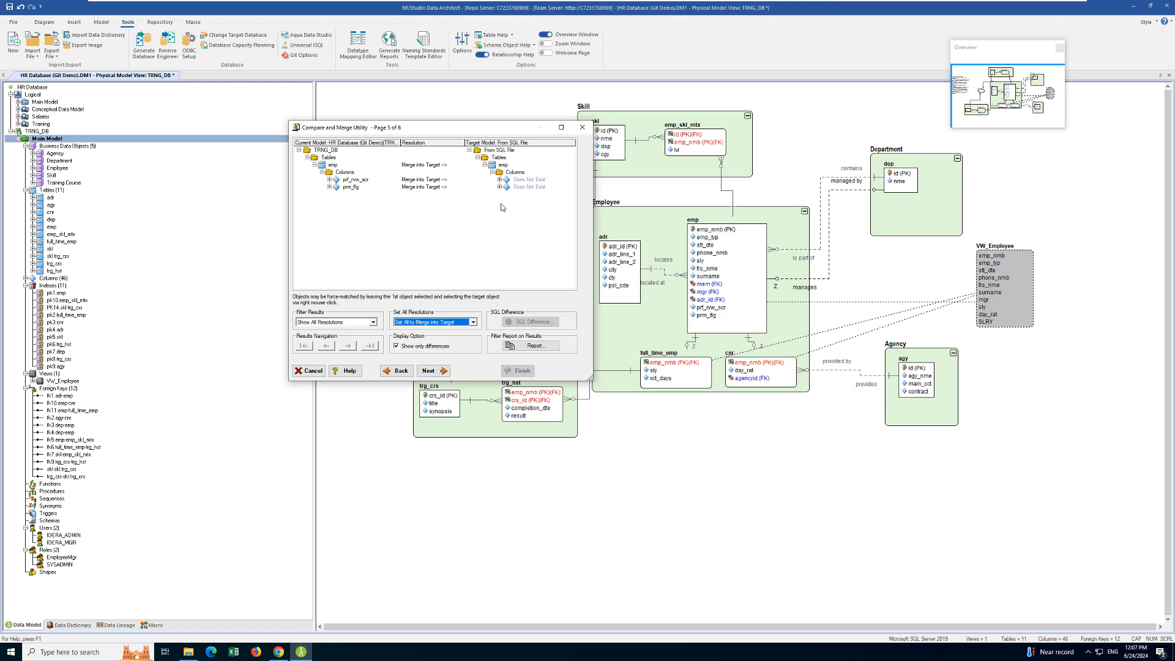
{"action": "left_click", "coordinate": [430, 371]}
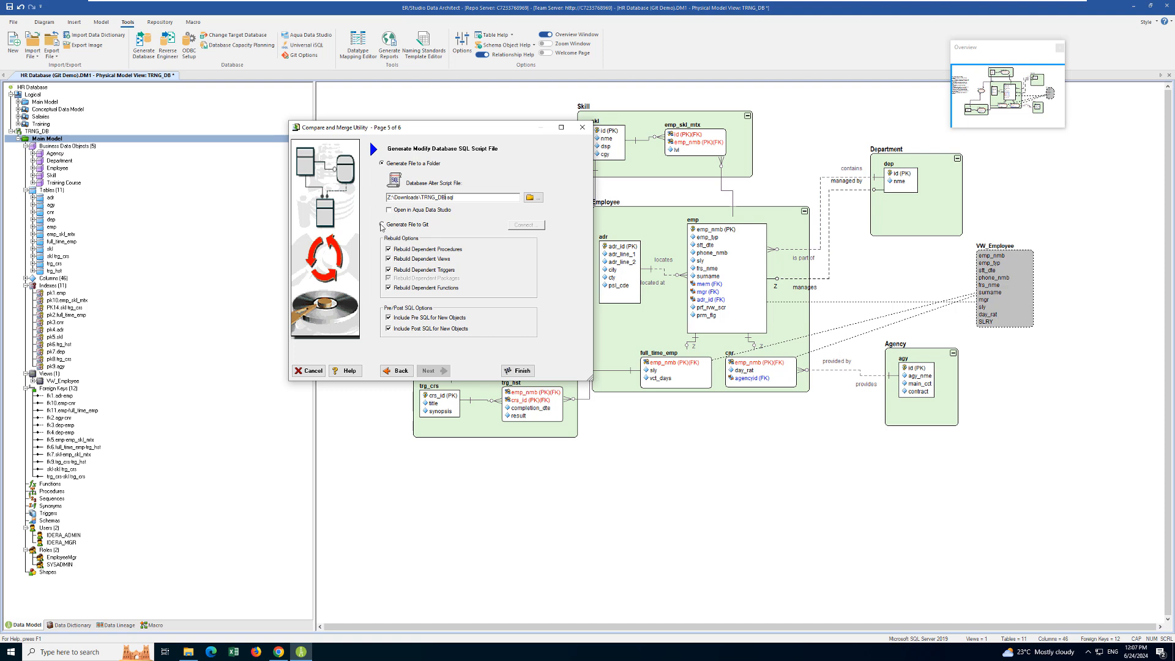
Generate the alter script to Git on branch main as TRNG_DB_ALTER(v1 to v2).sql, with commit message "This upgrades a v1 database to v2".
{"action": "left_click", "coordinate": [388, 226]}
{"action": "left_click", "coordinate": [524, 225]}
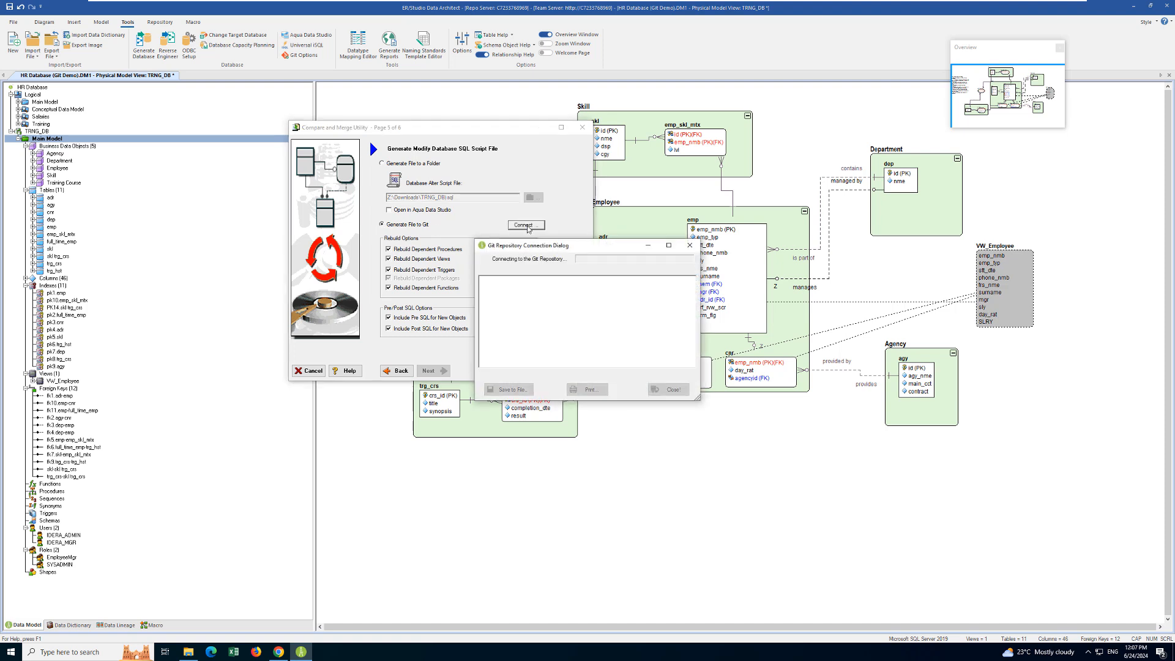
{"action": "left_click_drag", "start_coordinate": [463, 249], "coordinate": [526, 249]}
{"action": "left_click", "coordinate": [465, 249]}
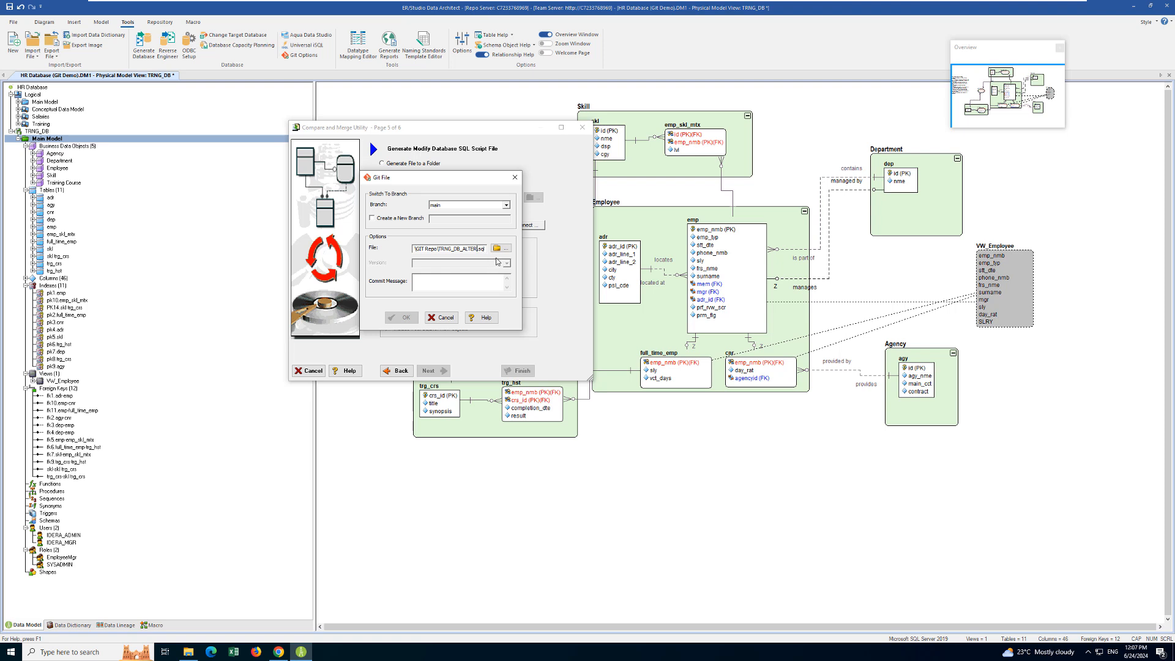
{"action": "type", "text": "(v1)to v2)"}
{"action": "key", "text": "ctrl+v"}
{"action": "left_click", "coordinate": [408, 322]}
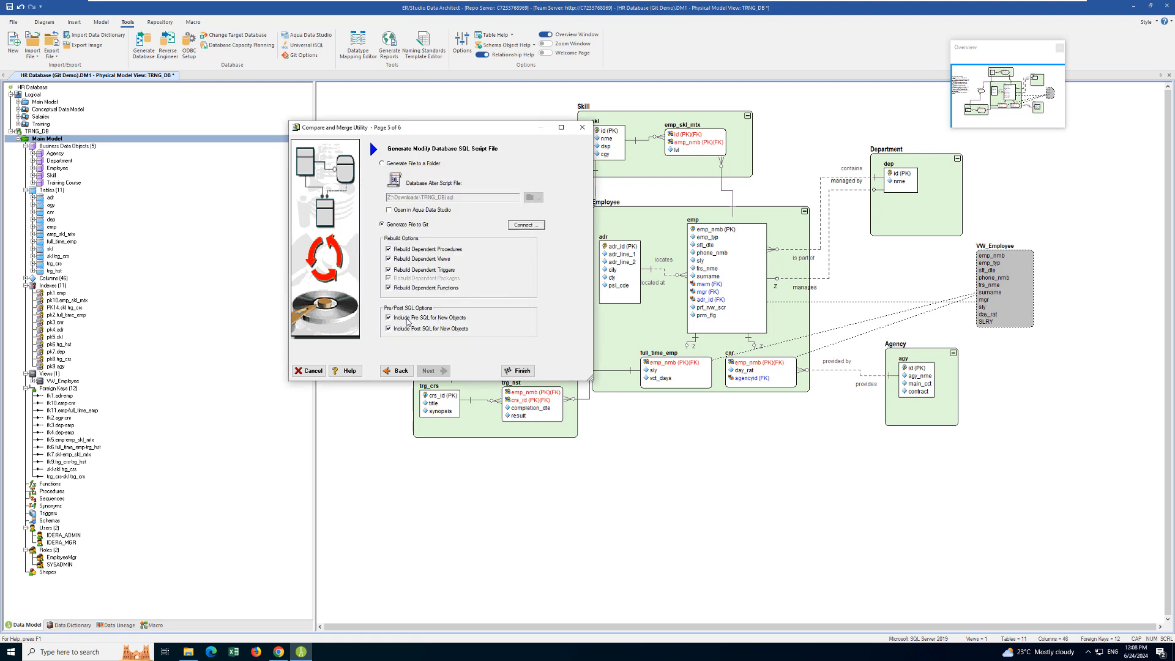
{"action": "left_click", "coordinate": [522, 370]}
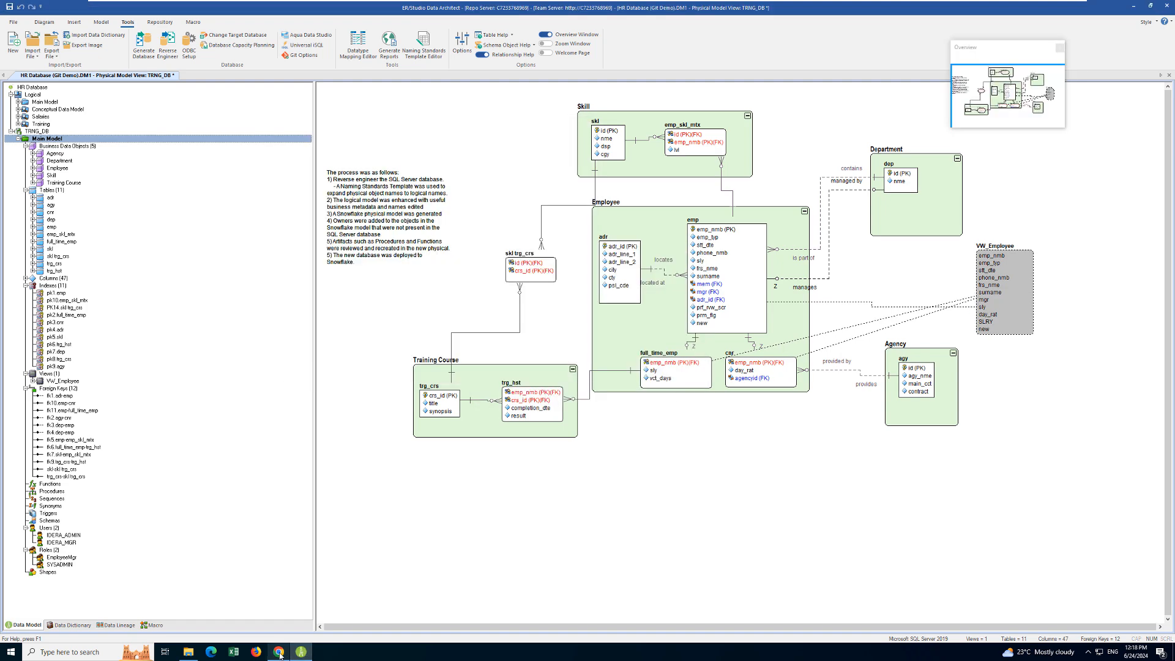
Switch to GitHub in Chrome and examine the TRNG_DB_ALTER(v1 to v2).sql script in the HR-Database repository.
{"action": "left_click", "coordinate": [280, 654]}
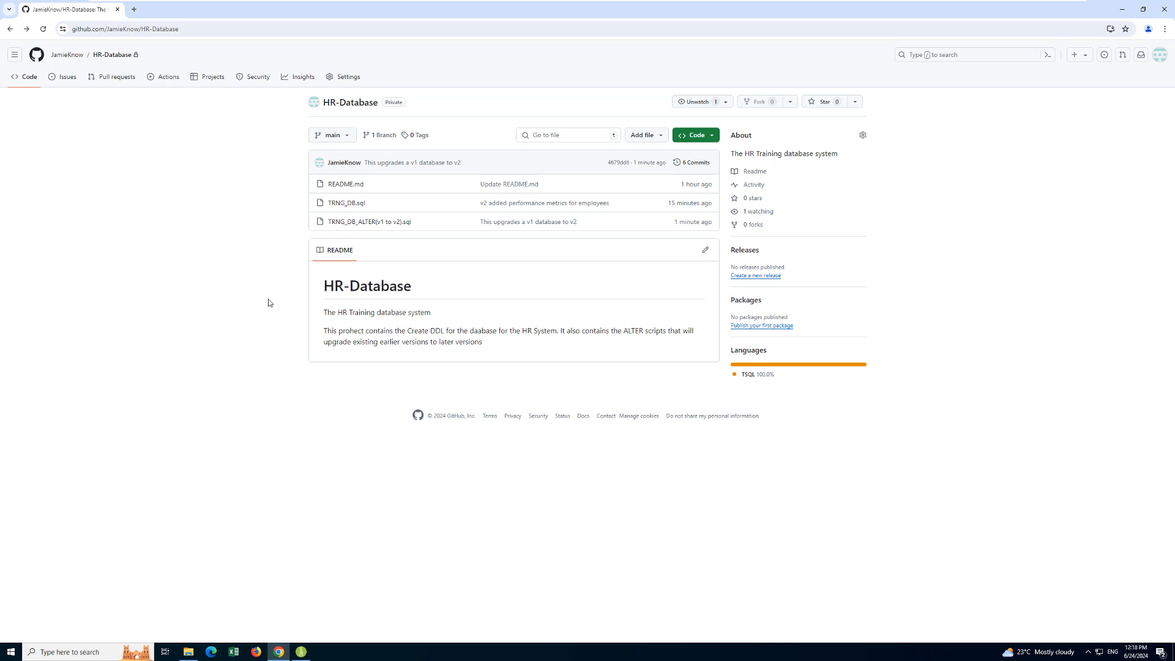
{"action": "left_click", "coordinate": [358, 224]}
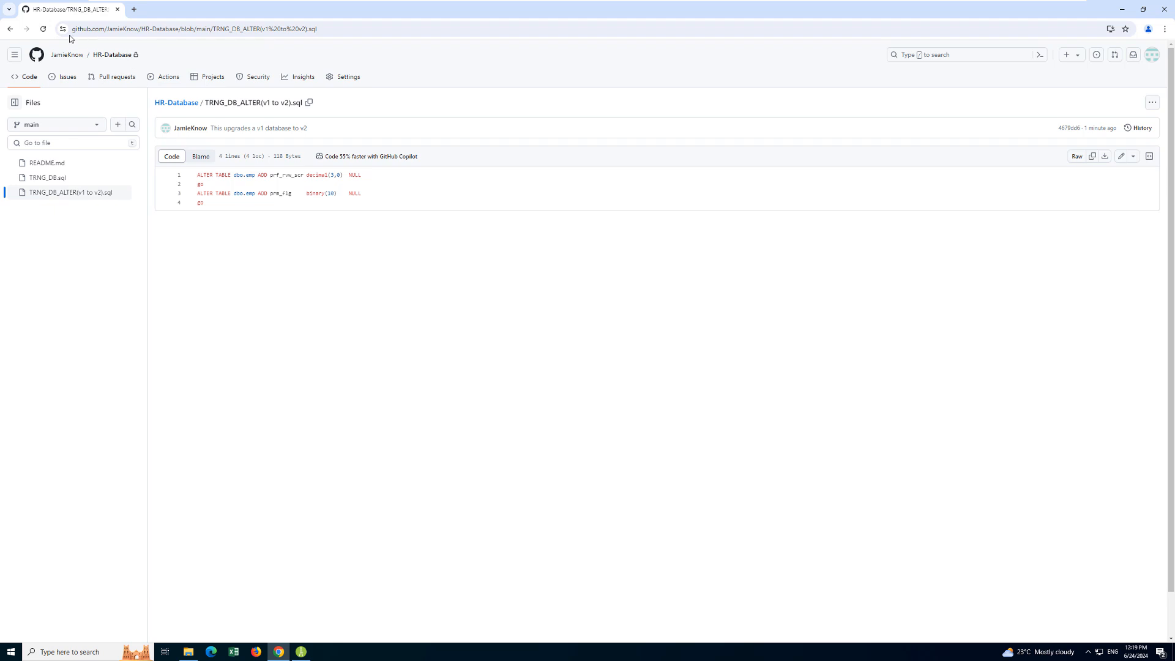
Switch back to ER/Studio and start generating the TRNG_DB main model's script to Git, choosing to create a new branch.
{"action": "left_click", "coordinate": [301, 652]}
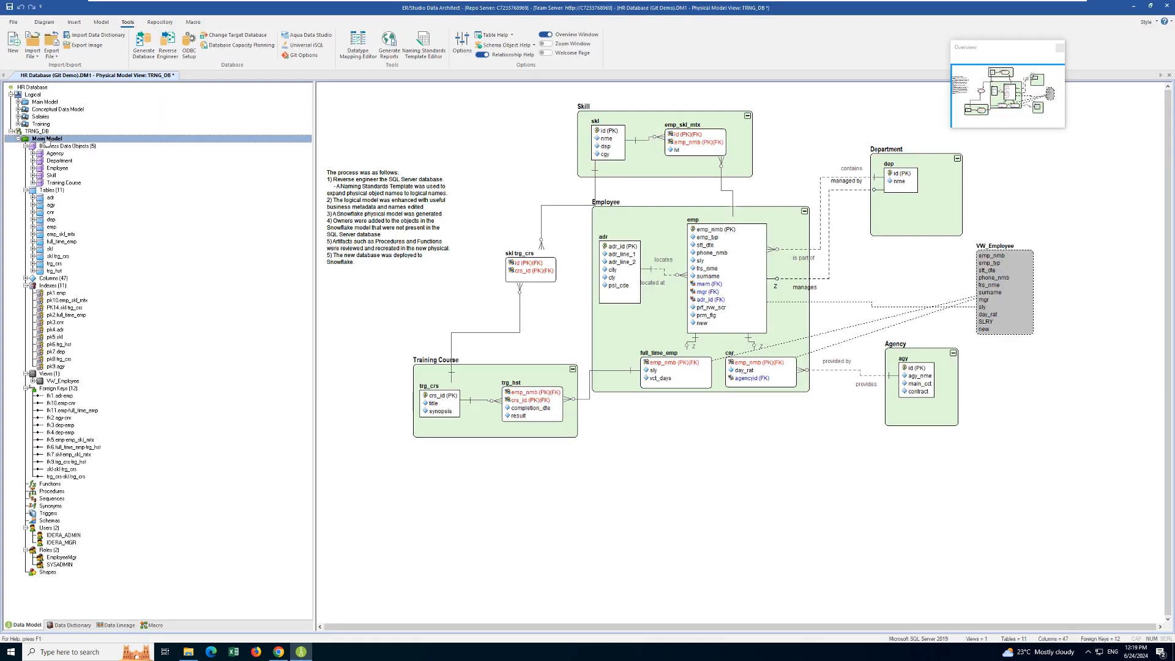
{"action": "right_click", "coordinate": [49, 140]}
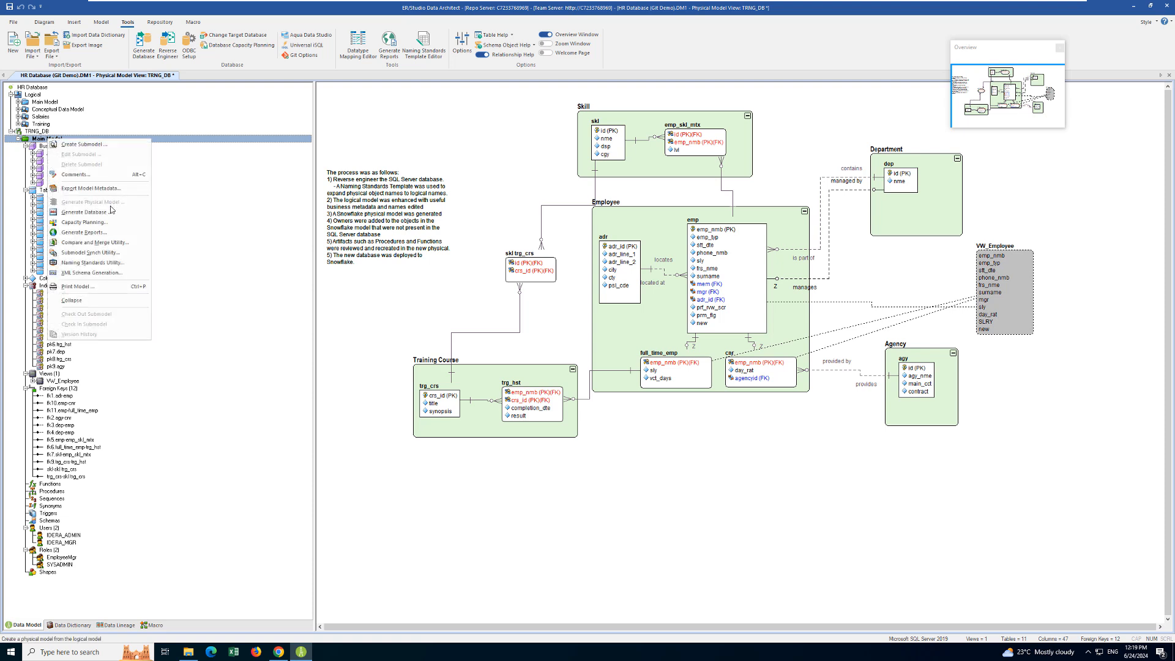
{"action": "left_click", "coordinate": [86, 212]}
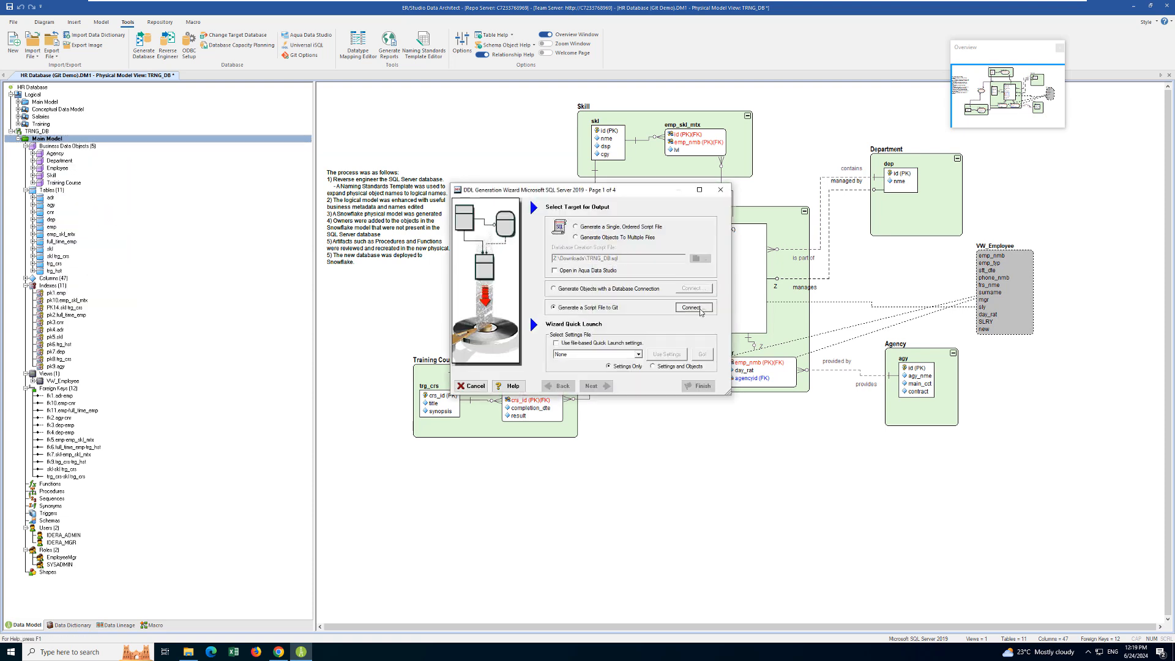
{"action": "left_click", "coordinate": [682, 308]}
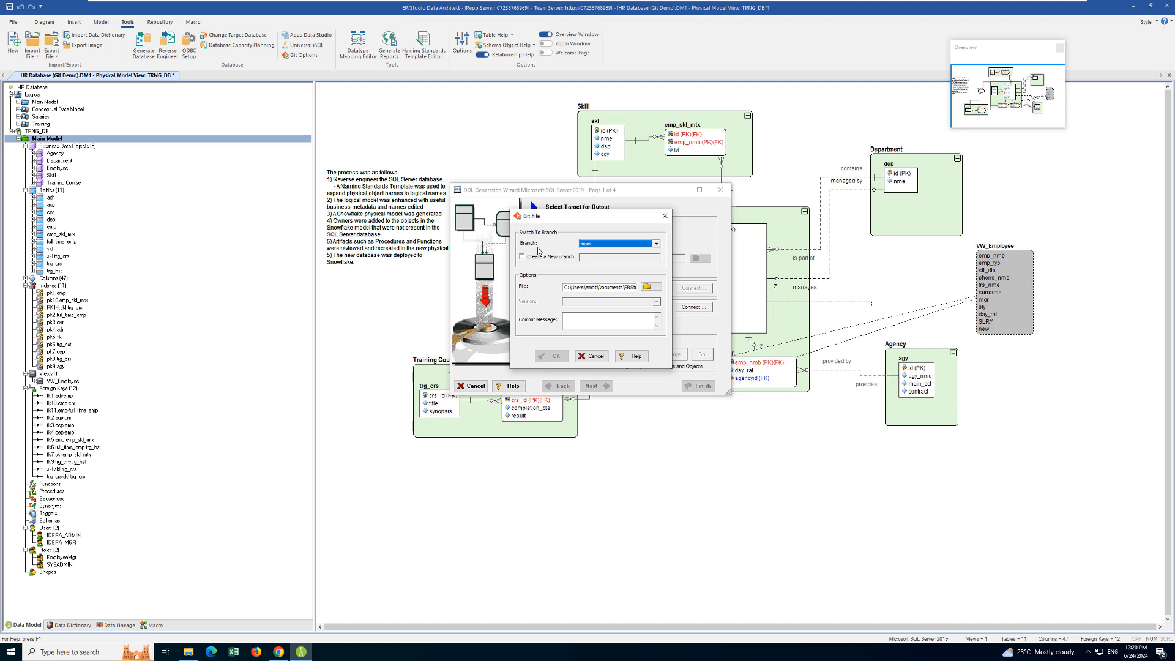
{"action": "left_click", "coordinate": [533, 257]}
{"action": "left_click", "coordinate": [533, 259]}
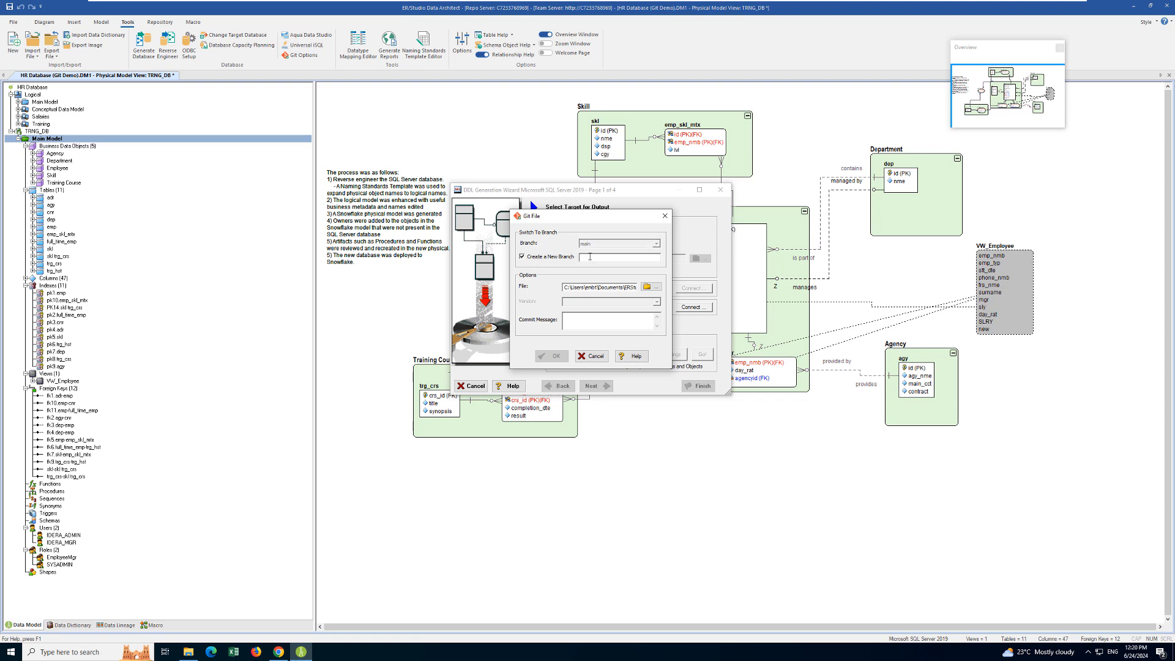